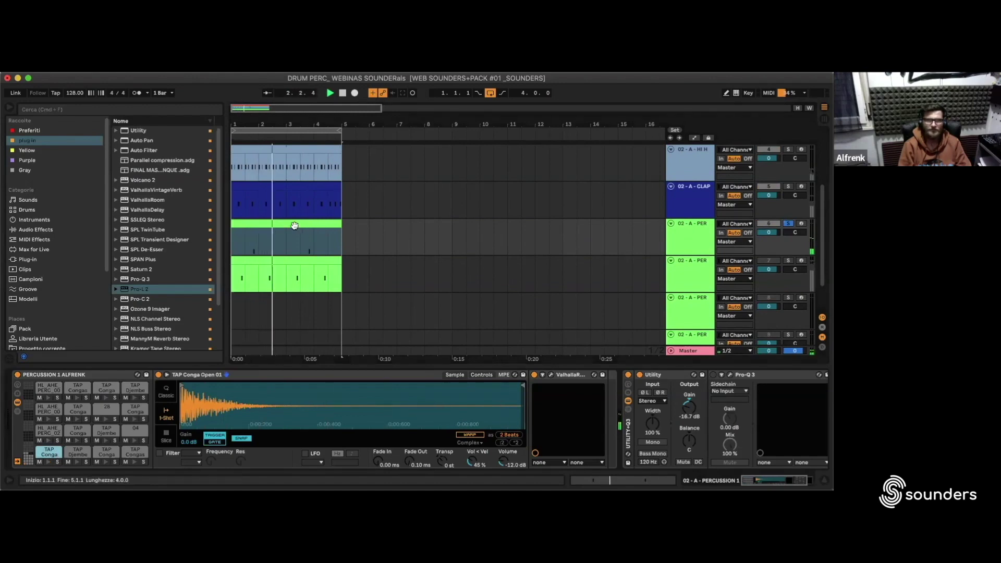
In the Pro-Q 3 on PERCUSSION 1, set the low cut to 12 dB/oct, raise it to about 196 Hz and audition the band
{"action": "scroll", "coordinate": [698, 383], "scroll_direction": "right", "scroll_amount": 3}
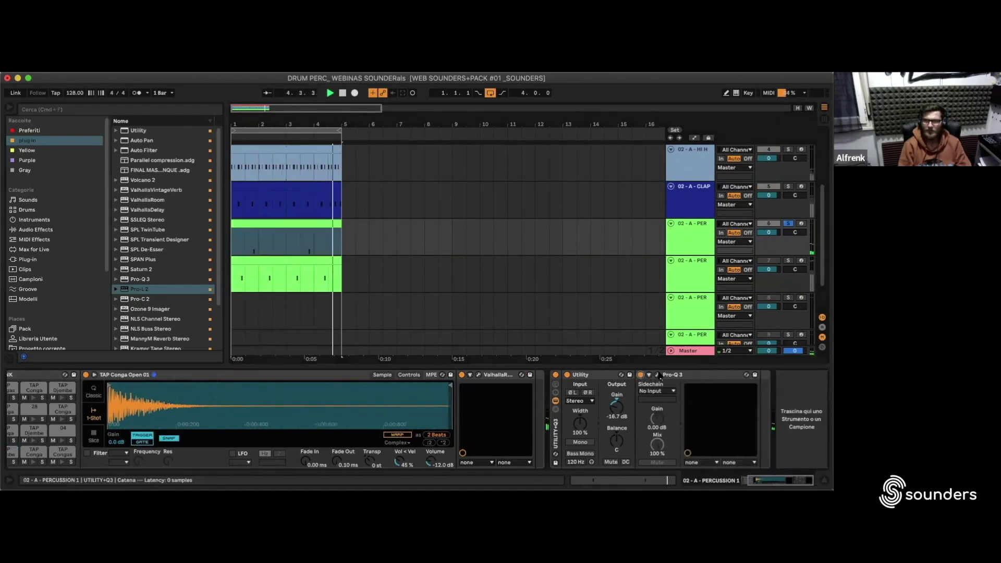
{"action": "left_click", "coordinate": [656, 375]}
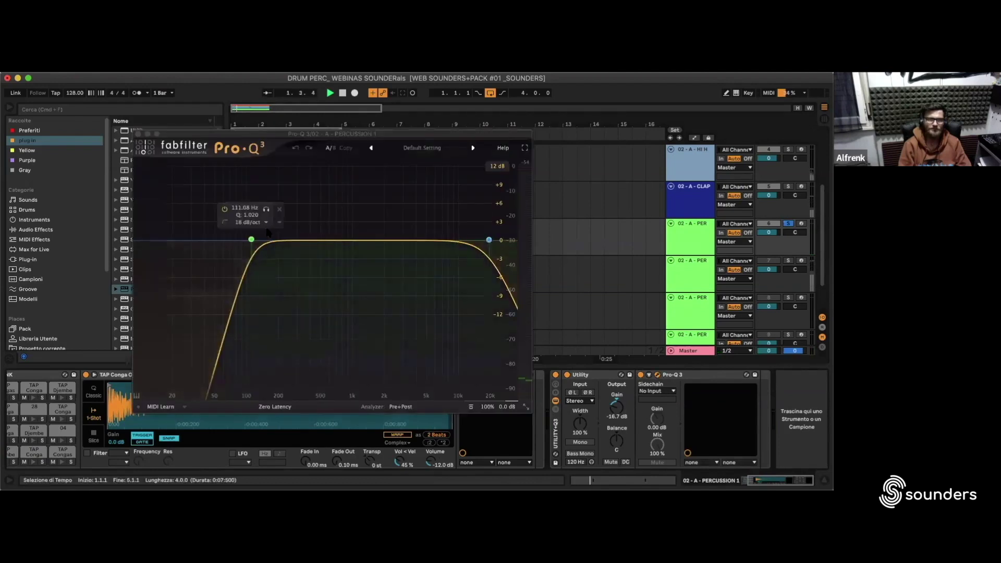
{"action": "left_click", "coordinate": [250, 223]}
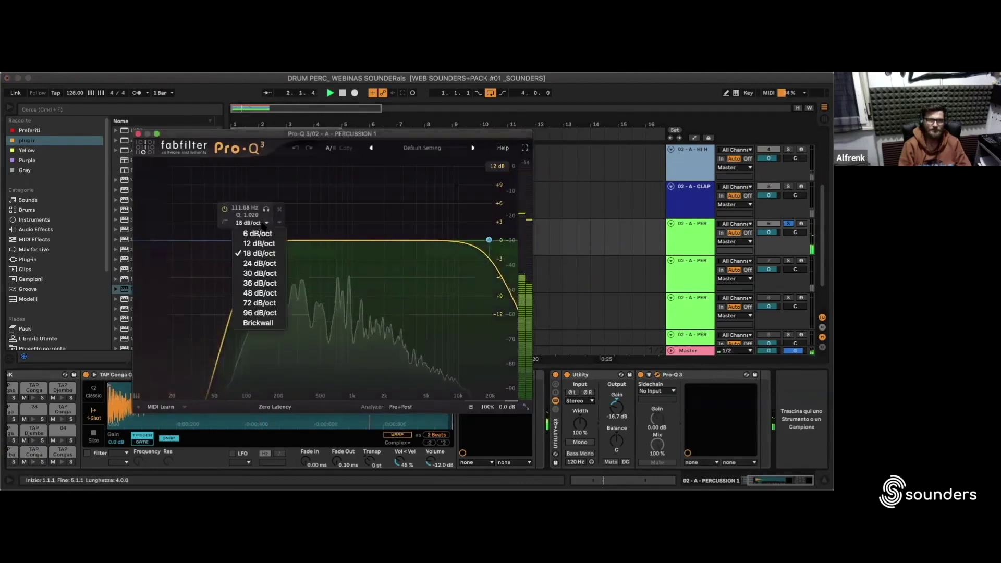
{"action": "left_click", "coordinate": [261, 244]}
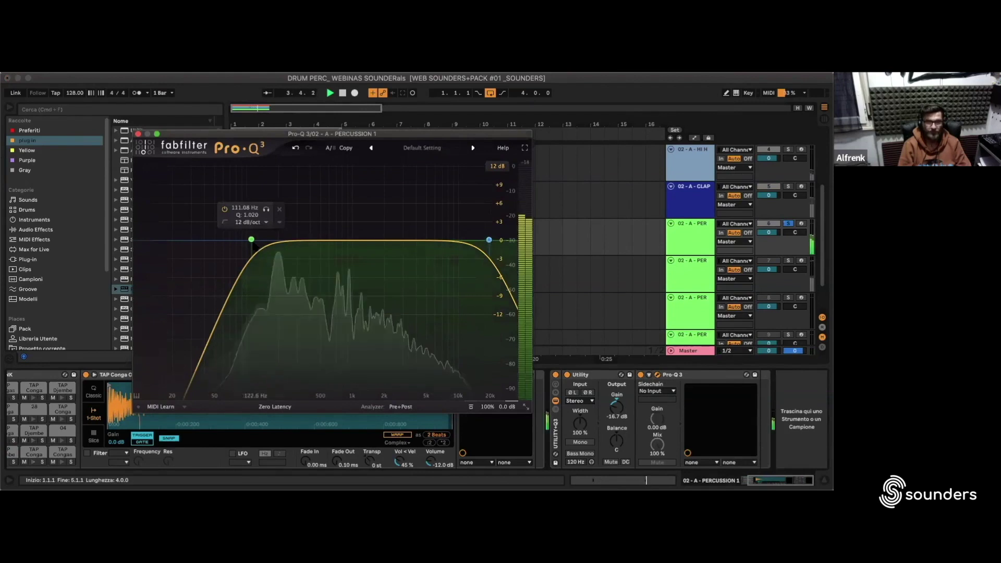
{"action": "left_click_drag", "start_coordinate": [252, 240], "coordinate": [279, 233]}
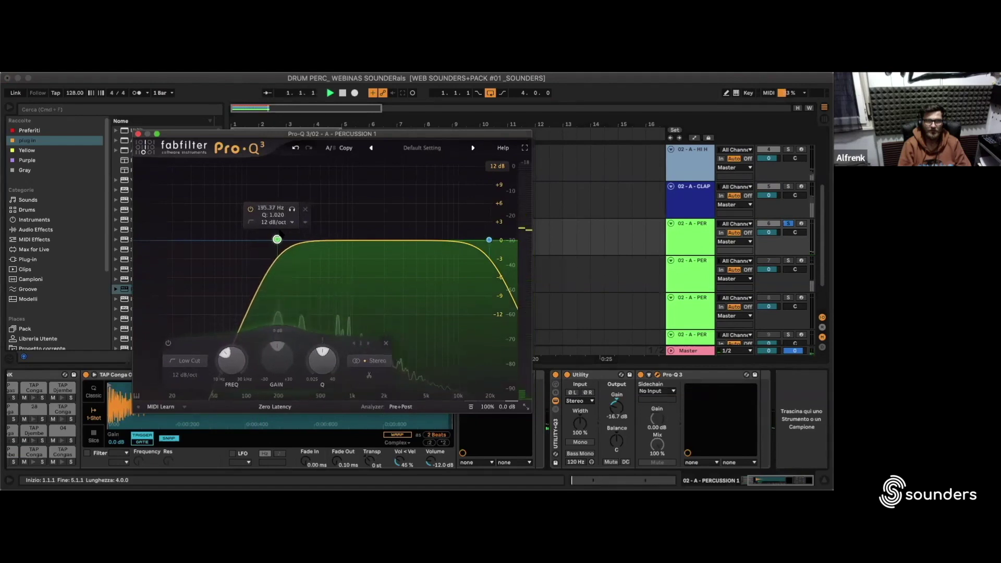
{"action": "left_click", "coordinate": [293, 209]}
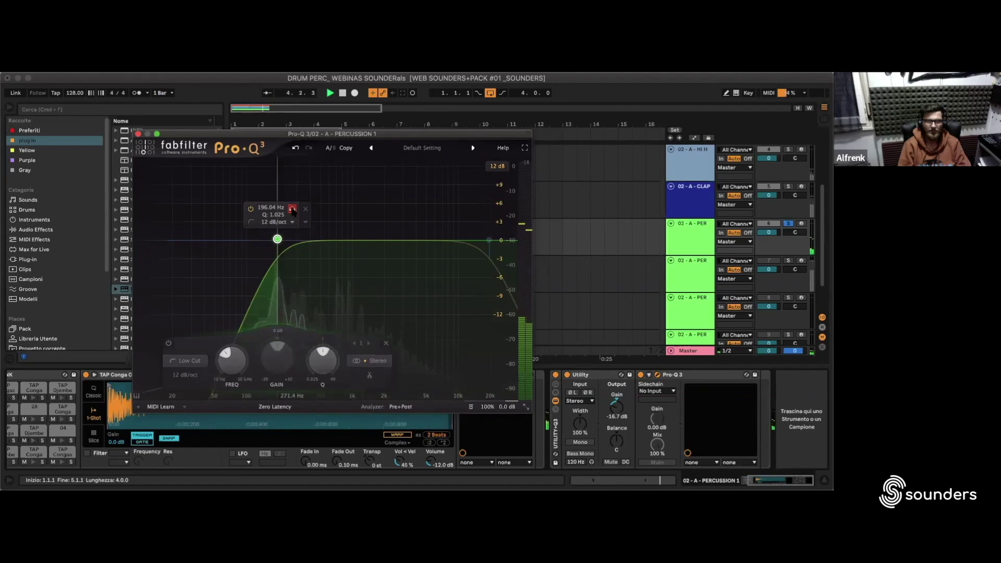
Audition the high-cut band and lower its frequency to about 8.3 kHz
{"action": "left_click", "coordinate": [488, 240]}
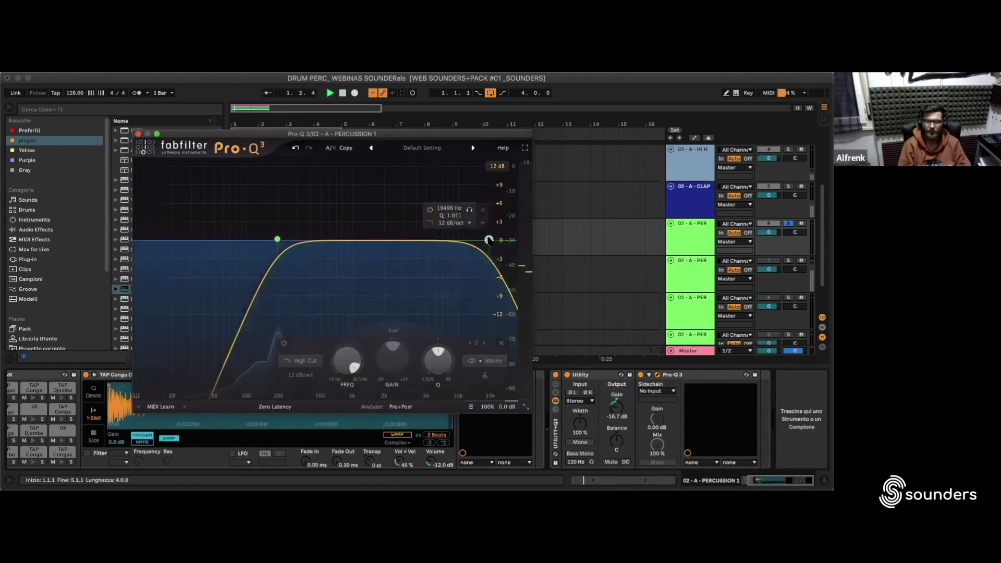
{"action": "left_click_drag", "start_coordinate": [488, 240], "coordinate": [443, 240]}
{"action": "left_click", "coordinate": [456, 210]}
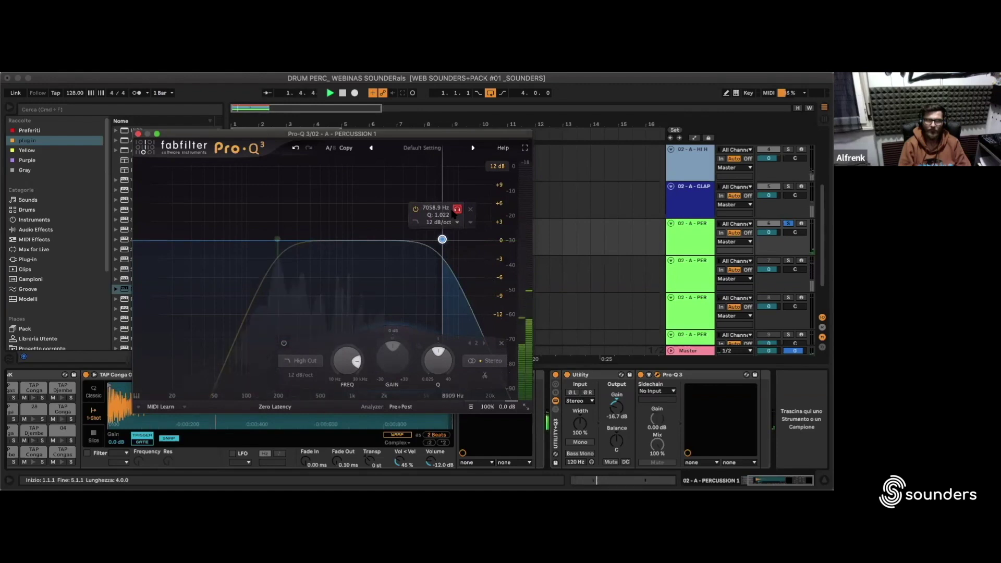
{"action": "mouse_move", "coordinate": [452, 212]}
{"action": "left_mouse_down"}
{"action": "mouse_move", "coordinate": [439, 215]}
{"action": "mouse_move", "coordinate": [446, 228]}
{"action": "left_mouse_up"}
{"action": "mouse_move", "coordinate": [280, 241]}
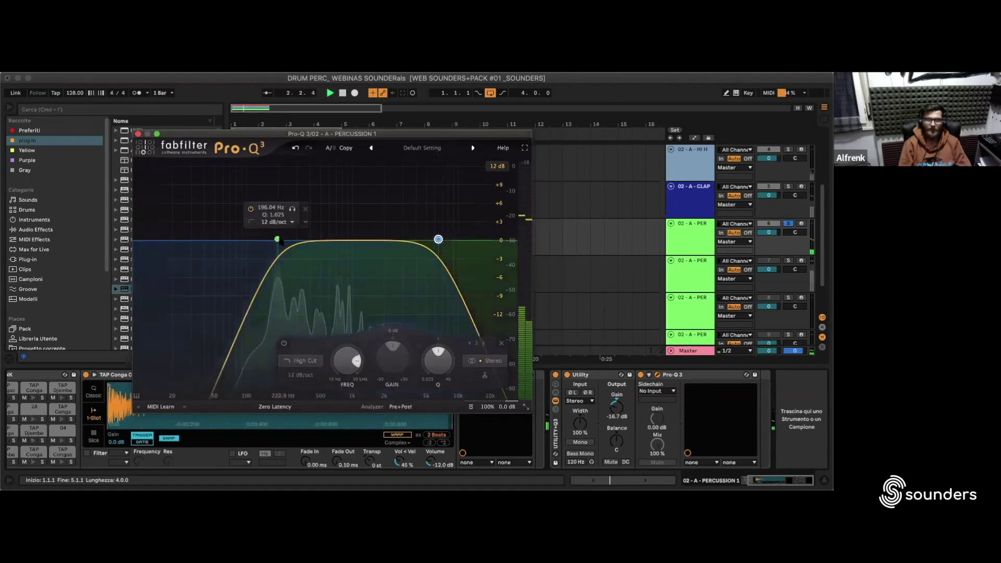
{"action": "mouse_move", "coordinate": [438, 240]}
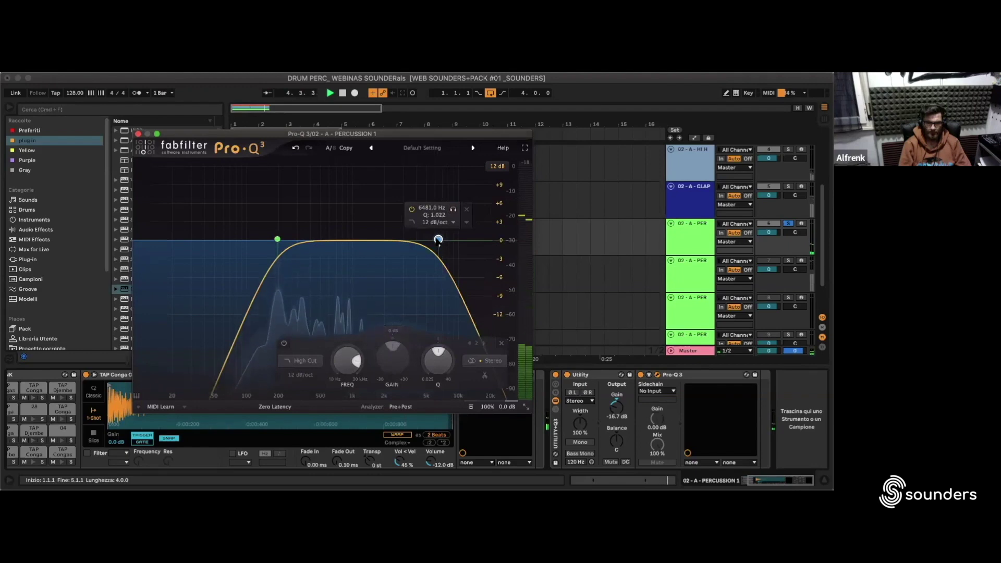
{"action": "left_click_drag", "start_coordinate": [440, 242], "coordinate": [448, 241]}
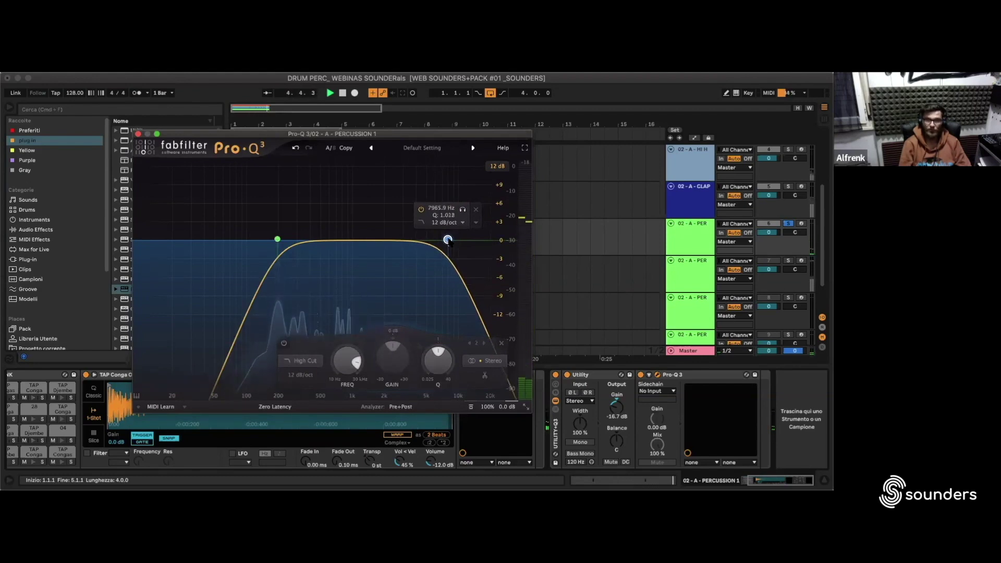
{"action": "left_click_drag", "start_coordinate": [448, 240], "coordinate": [450, 239]}
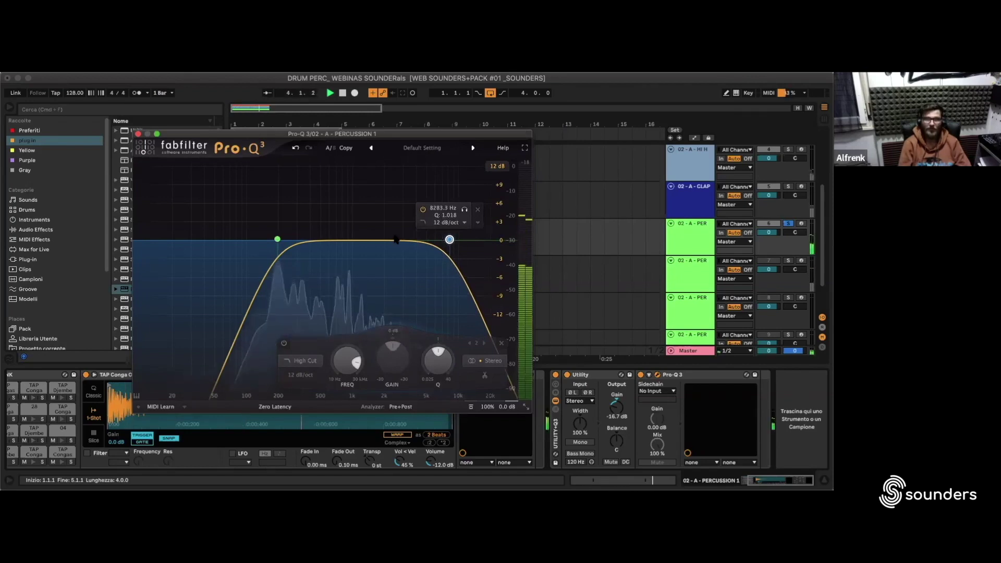
Raise the low-cut frequency to about 240 Hz and unsolo the PERCUSSION 1 track
{"action": "left_click", "coordinate": [277, 240]}
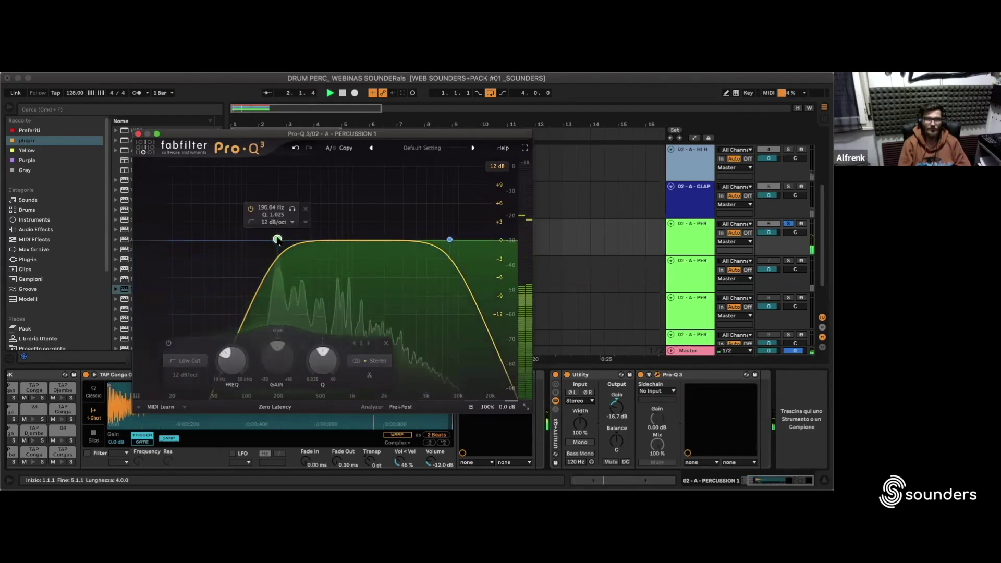
{"action": "left_click_drag", "start_coordinate": [278, 240], "coordinate": [291, 247]}
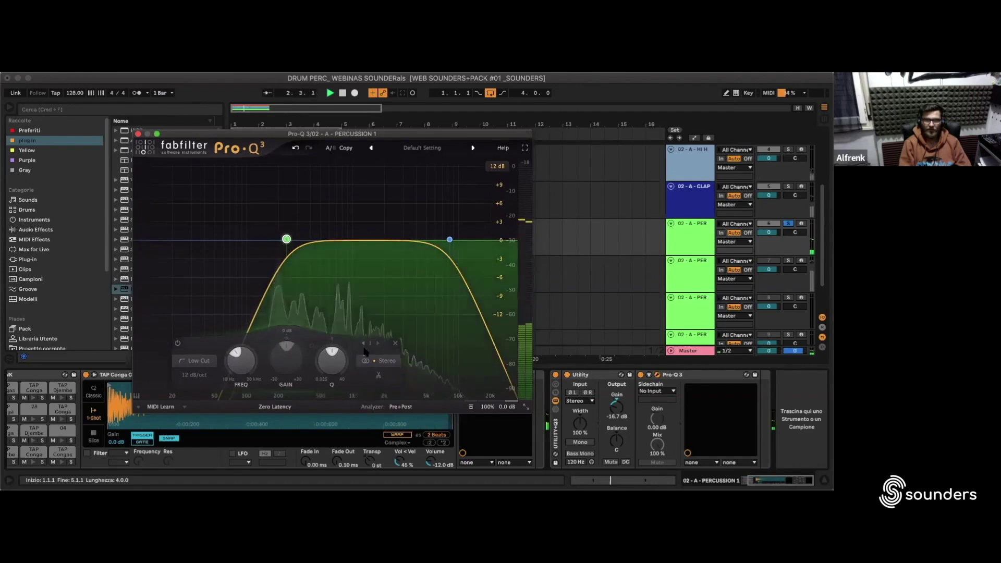
{"action": "left_click", "coordinate": [788, 223]}
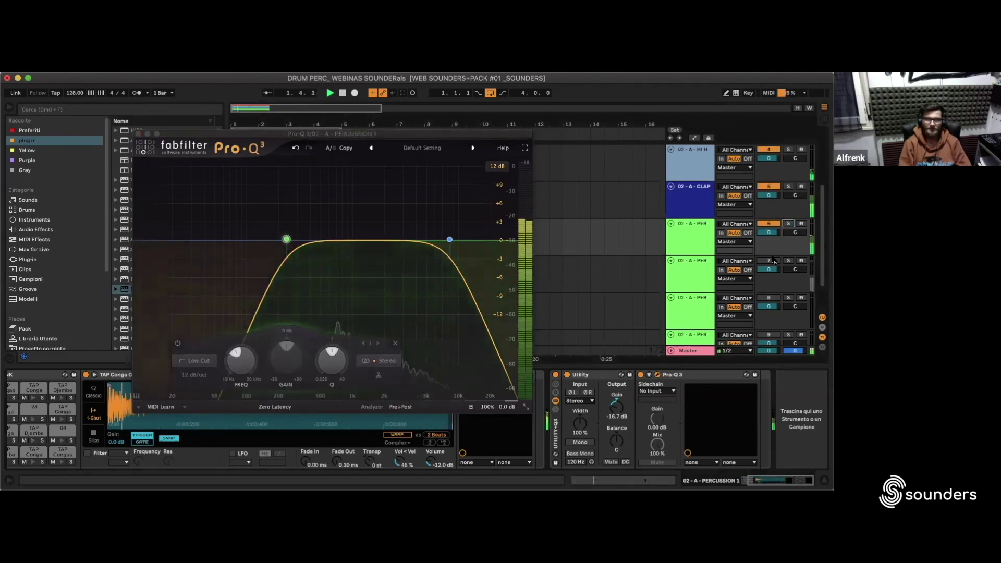
Overlay the 02 - A - Kick spectrum in the EQ analyzer and restart playback
{"action": "left_click", "coordinate": [404, 407]}
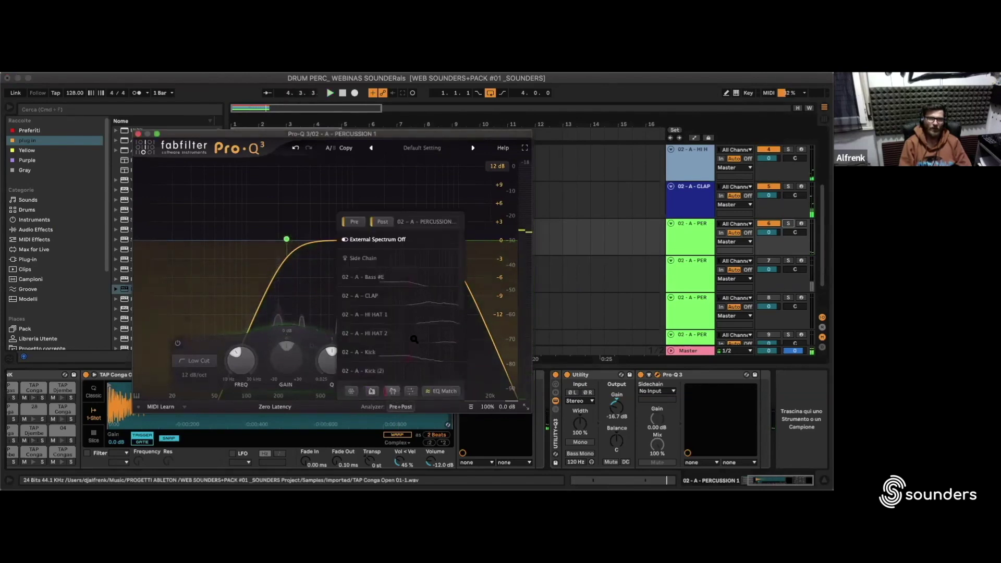
{"action": "left_click", "coordinate": [420, 352]}
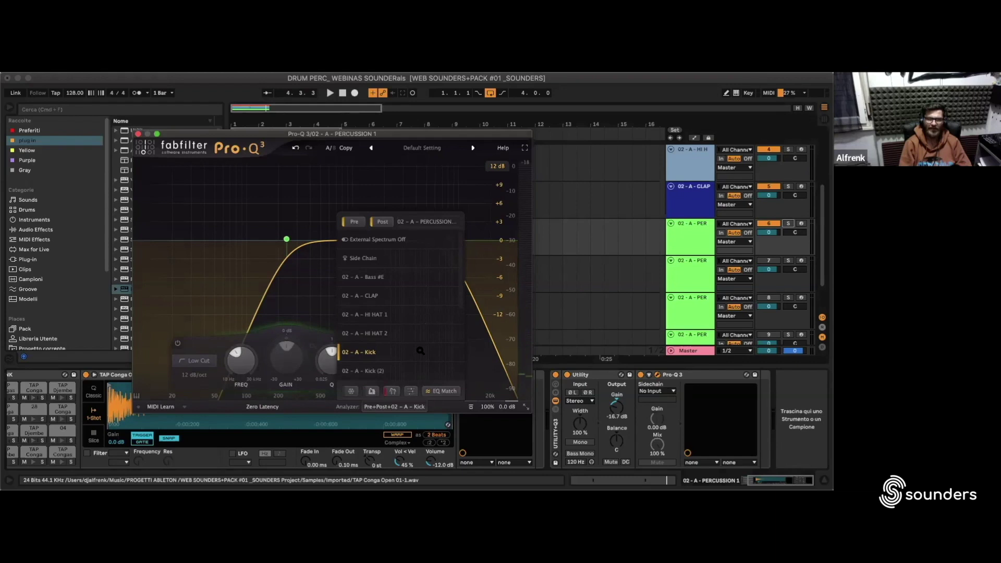
{"action": "key", "text": "space"}
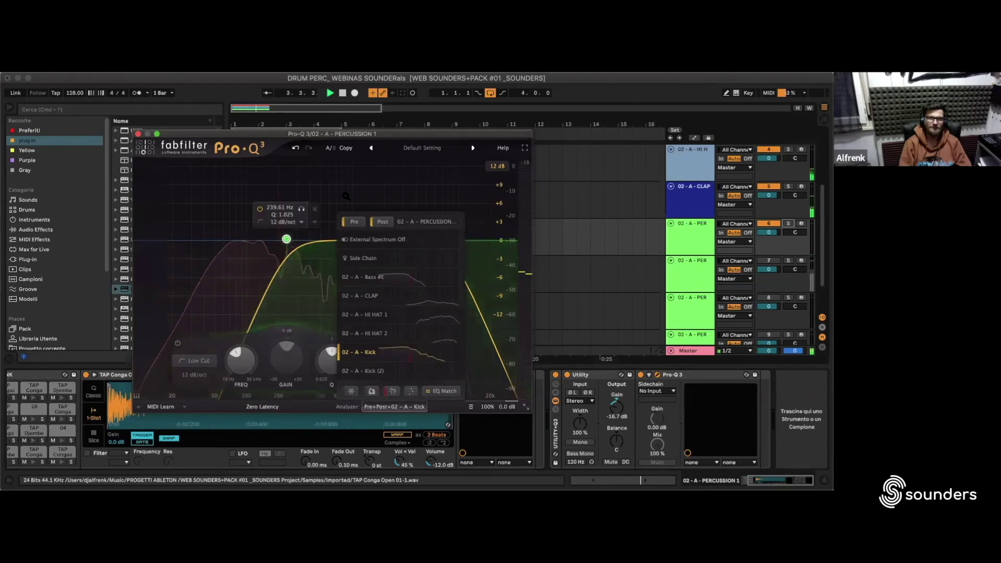
{"action": "left_click", "coordinate": [405, 406]}
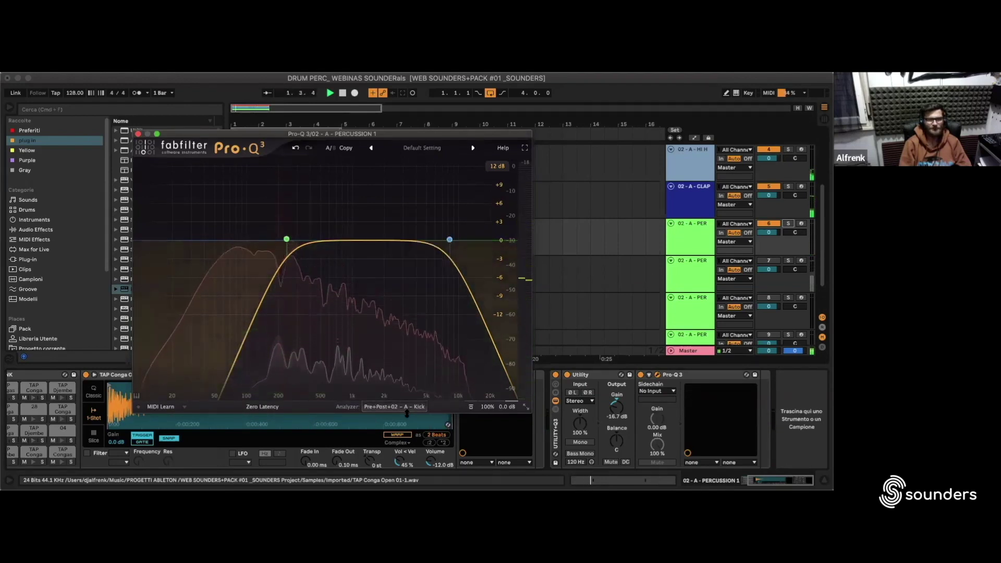
Add a bell band at about 220 Hz with roughly -3.7 dB gain, comparing the sound with the band disabled and enabled
{"action": "double_click", "coordinate": [282, 262]}
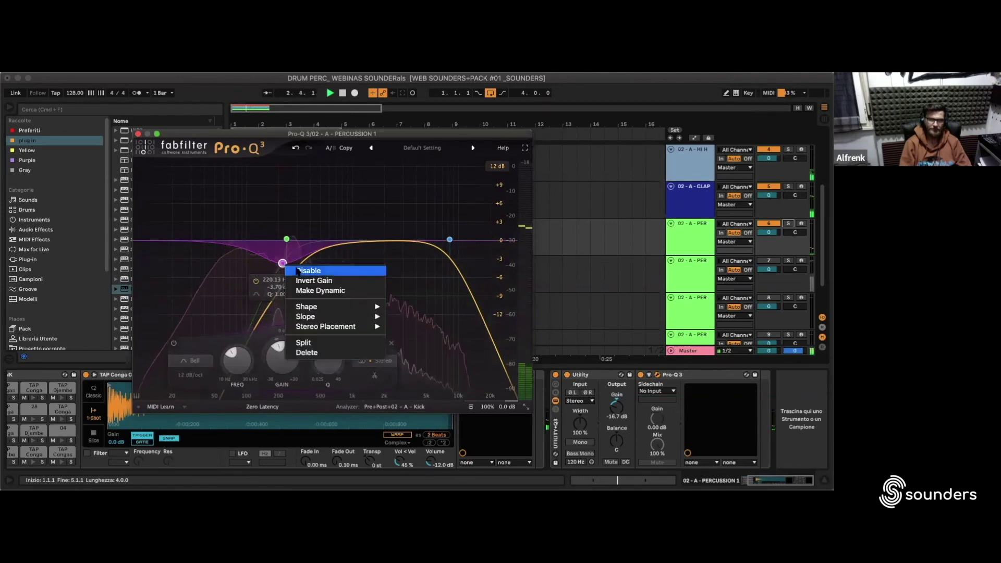
{"action": "left_click", "coordinate": [298, 271]}
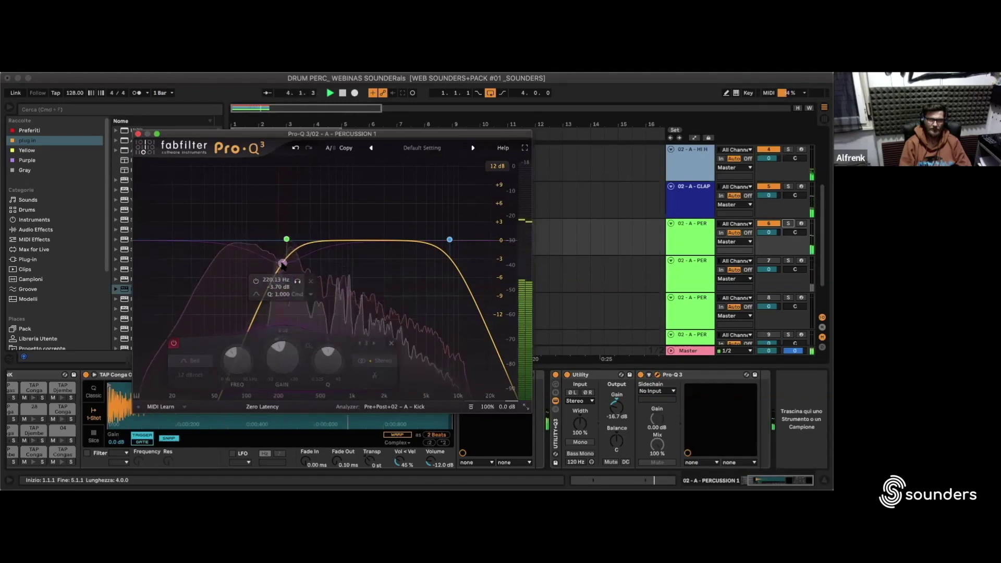
{"action": "left_click", "coordinate": [304, 273]}
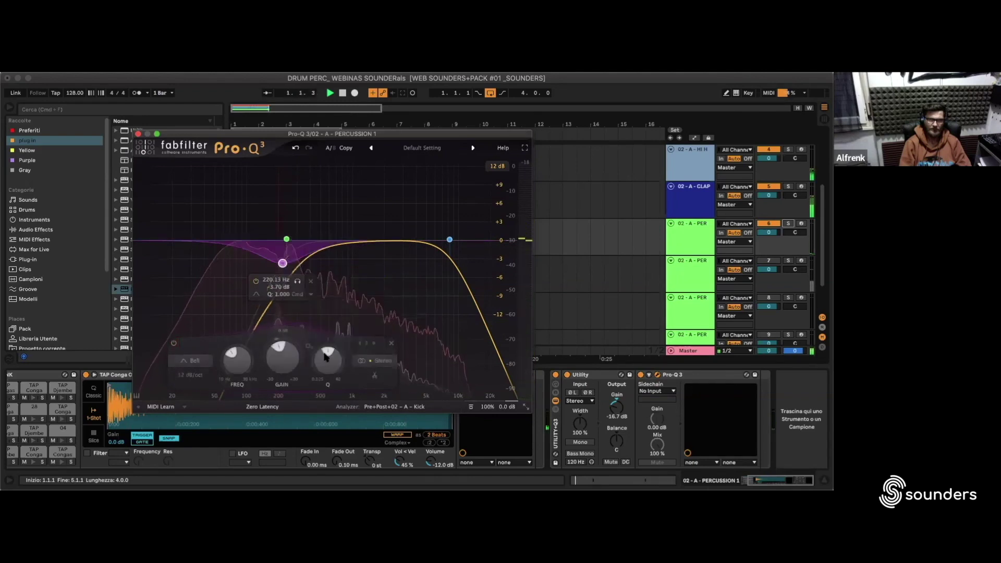
Shift the bell band to about 202 Hz and narrow it to a Q of about 24
{"action": "scroll", "coordinate": [327, 281], "scroll_direction": "up", "scroll_amount": 3}
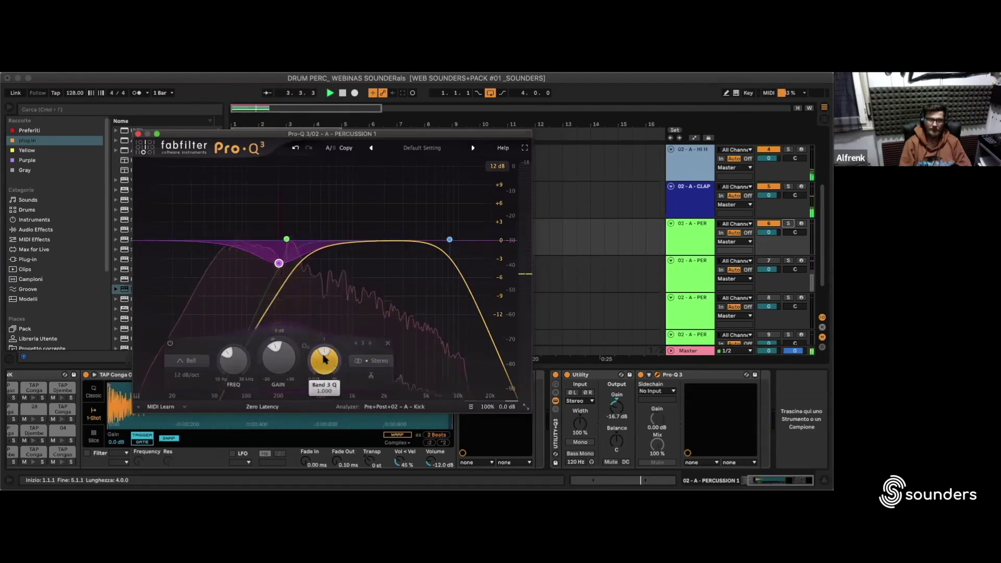
{"action": "left_click_drag", "start_coordinate": [324, 358], "coordinate": [324, 358]}
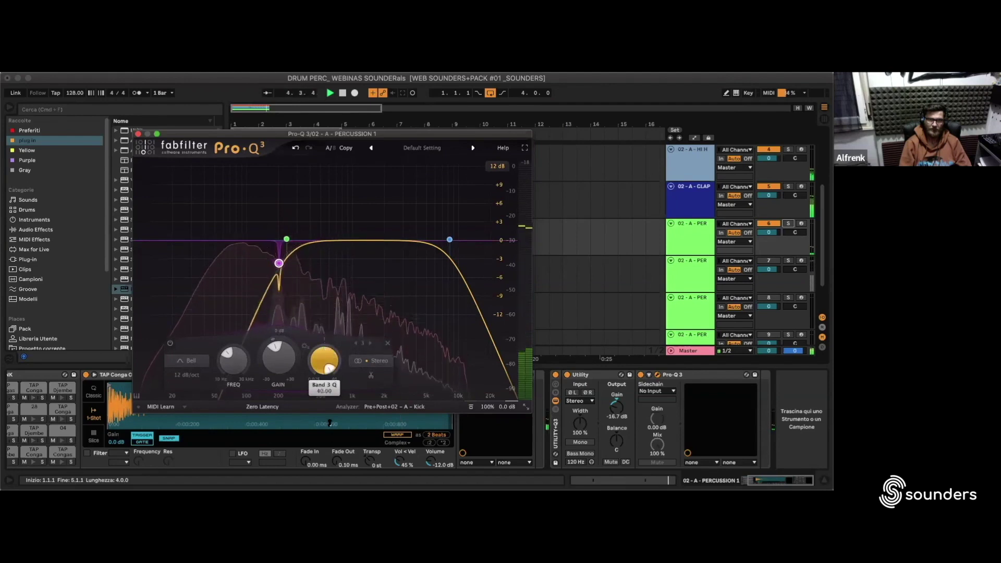
{"action": "scroll", "coordinate": [331, 367], "scroll_direction": "down", "scroll_amount": 3}
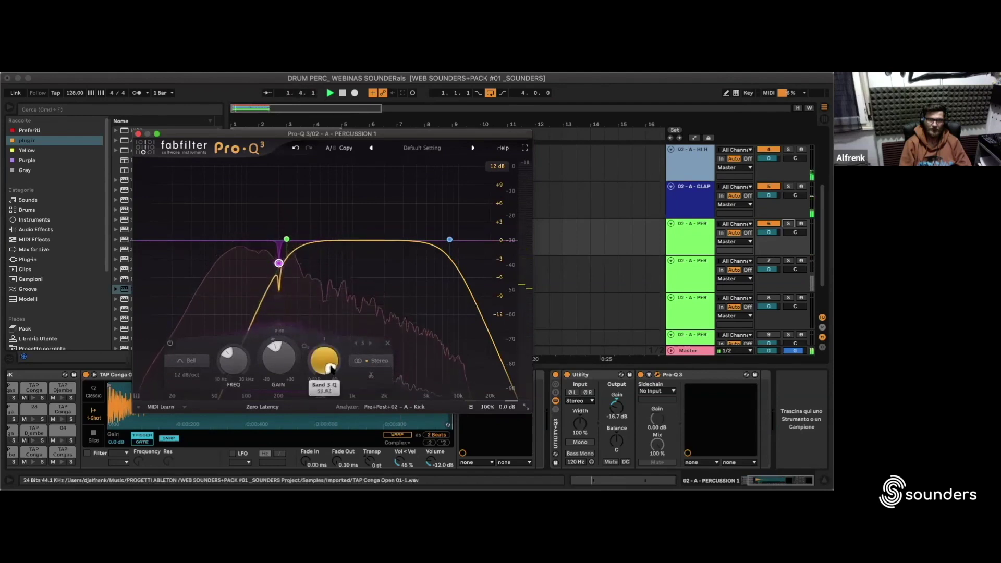
{"action": "scroll", "coordinate": [331, 367], "scroll_direction": "down", "scroll_amount": 3}
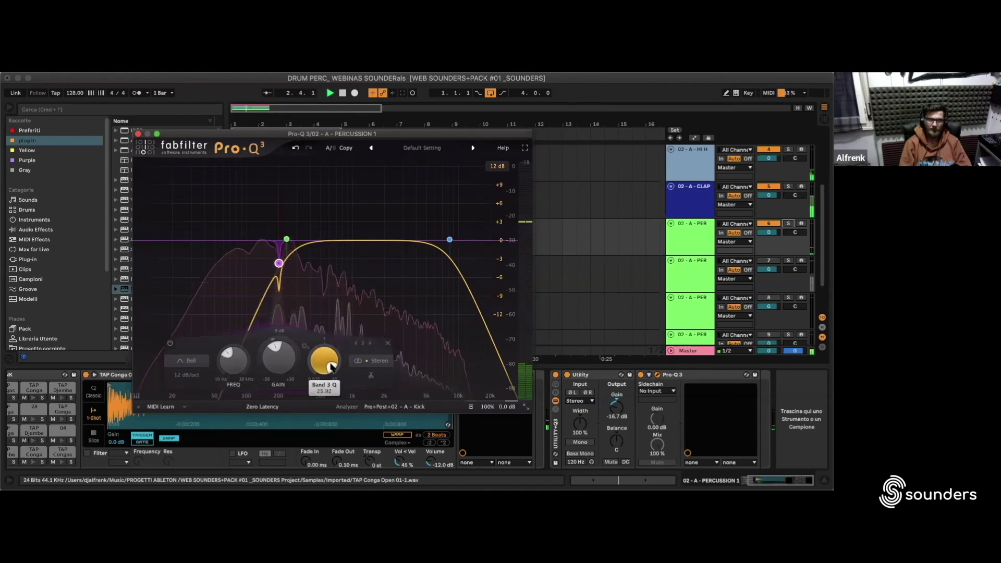
{"action": "scroll", "coordinate": [331, 365], "scroll_direction": "up", "scroll_amount": 3}
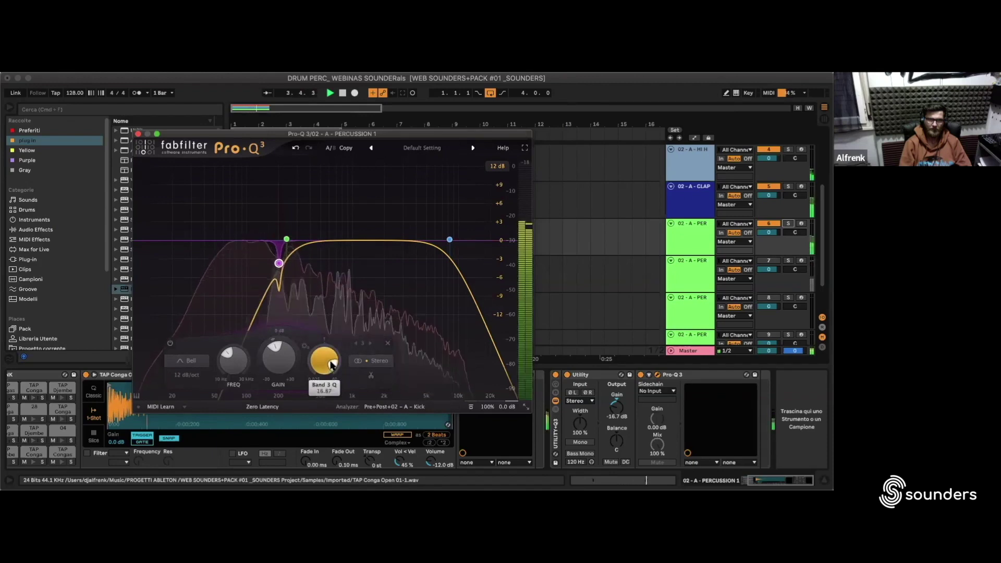
{"action": "scroll", "coordinate": [332, 367], "scroll_direction": "down", "scroll_amount": 2}
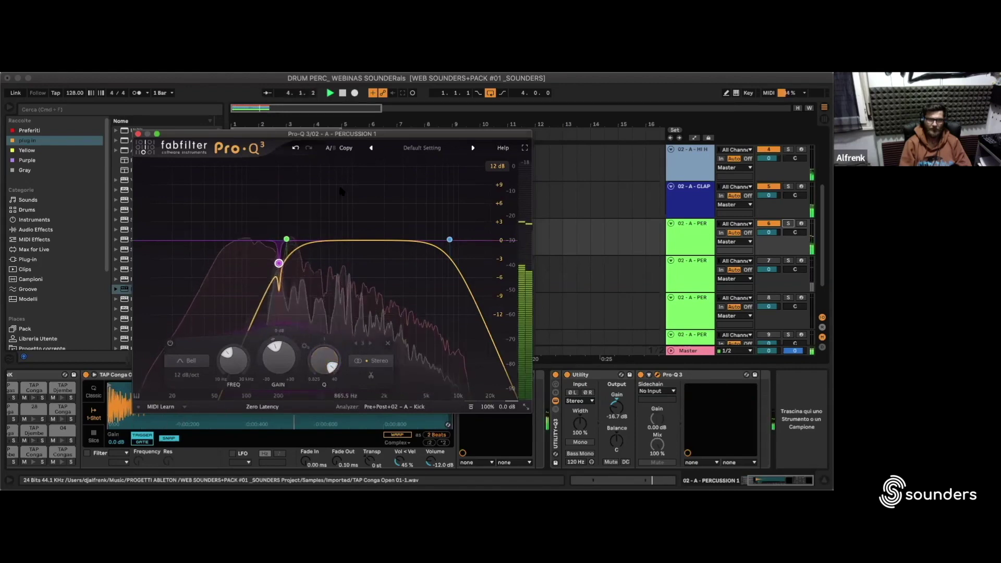
Add a second narrow bell cut at about 305 Hz with roughly -4 dB gain and a Q of about 40
{"action": "left_click", "coordinate": [301, 248]}
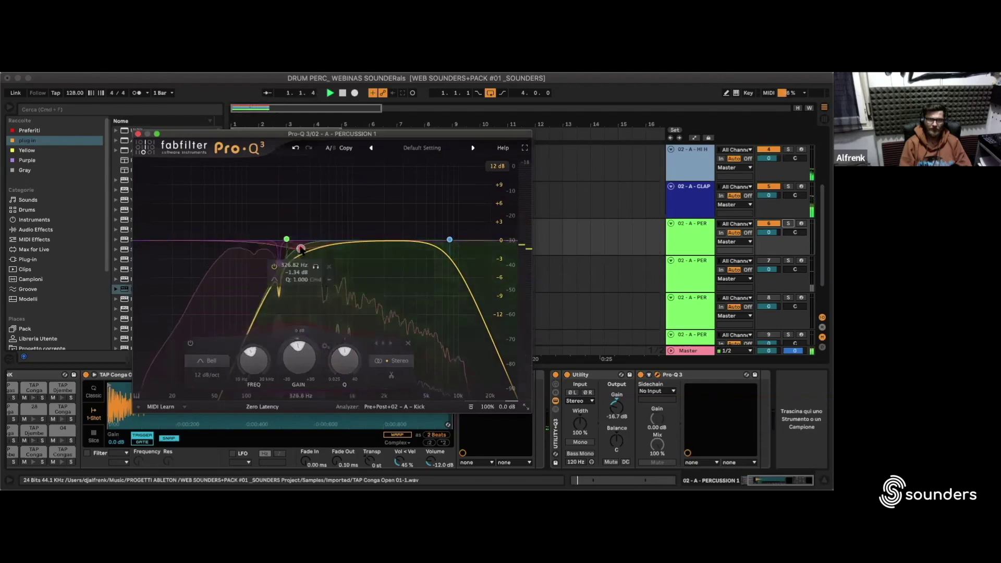
{"action": "left_click_drag", "start_coordinate": [347, 353], "coordinate": [348, 328]}
{"action": "left_click_drag", "start_coordinate": [300, 356], "coordinate": [296, 349]}
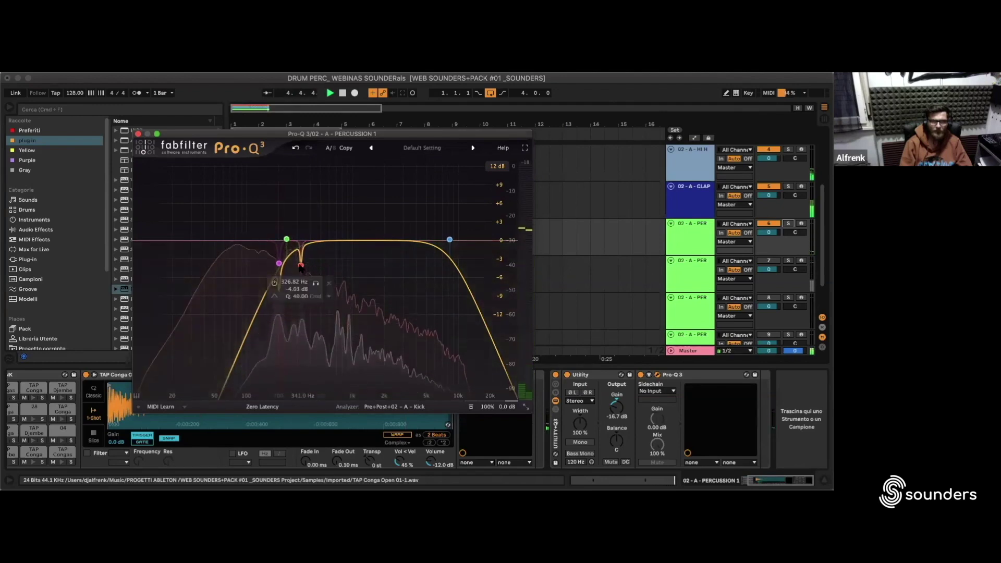
{"action": "mouse_move", "coordinate": [301, 266]}
{"action": "left_click_drag", "start_coordinate": [300, 268], "coordinate": [296, 269]}
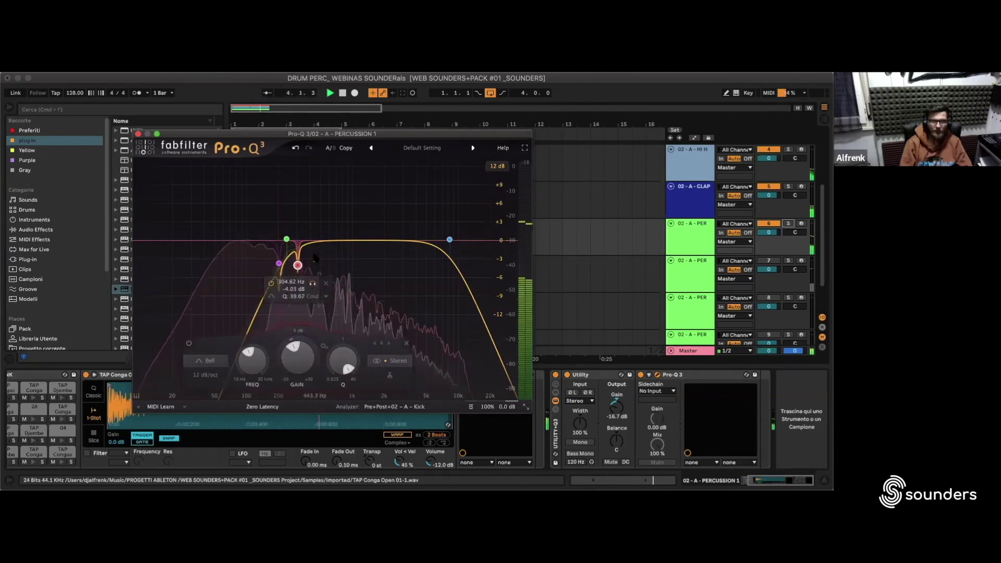
Solo the PERCUSSION 1 and Kick tracks and disable both narrow bell bands together for comparison
{"action": "left_click_drag", "start_coordinate": [315, 256], "coordinate": [272, 271]}
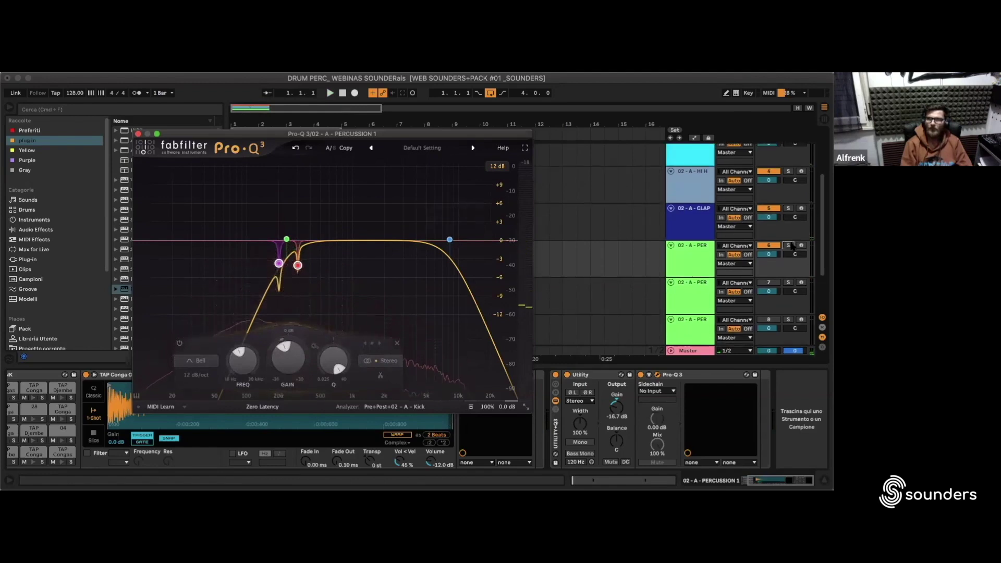
{"action": "left_click", "coordinate": [789, 223]}
{"action": "scroll", "coordinate": [793, 227], "scroll_direction": "up", "scroll_amount": 3}
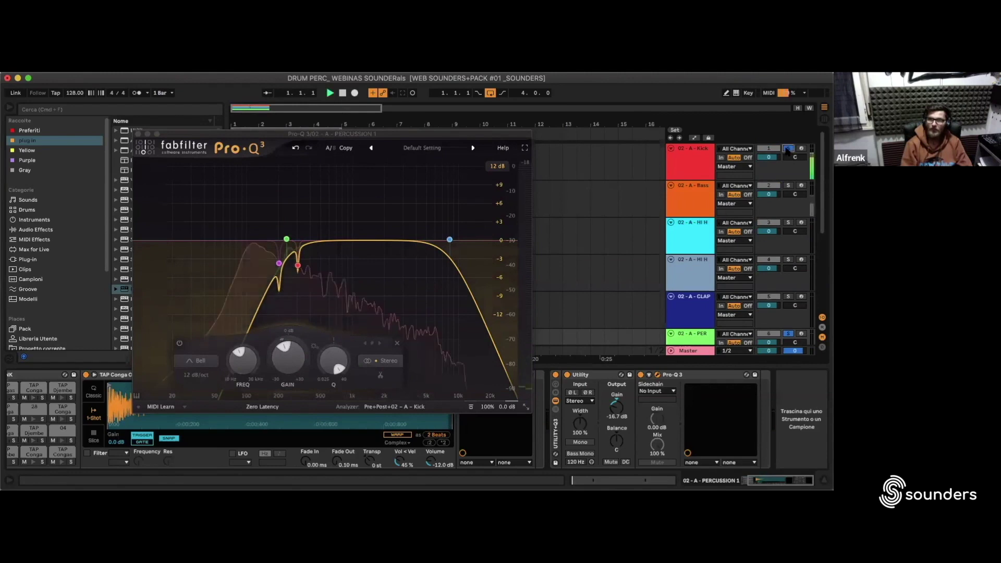
{"action": "left_click", "coordinate": [787, 149]}
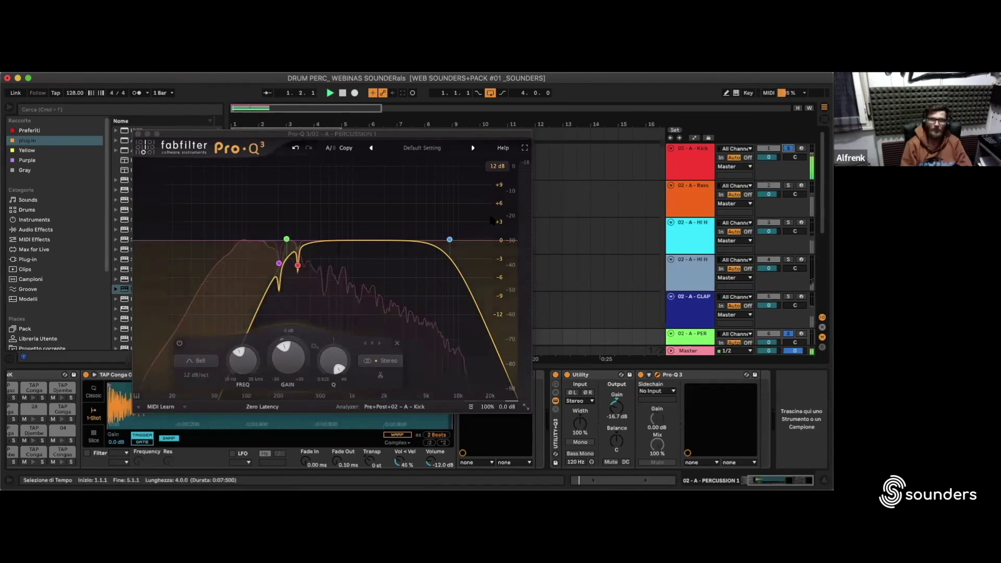
{"action": "right_click", "coordinate": [279, 263]}
{"action": "left_click", "coordinate": [301, 272]}
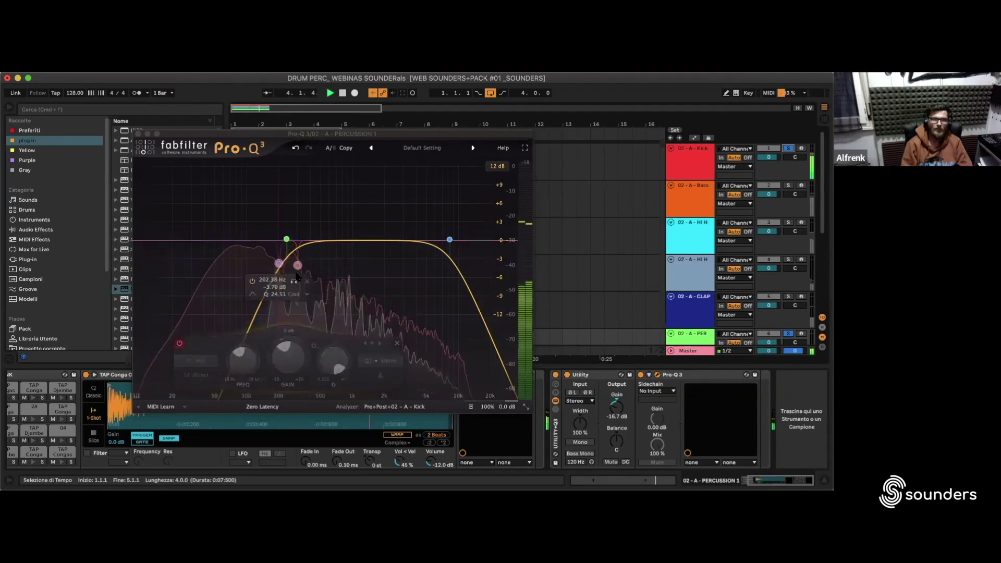
Compare the two narrow bell cuts by undoing and redoing their bypass, leave both cuts enabled and close the equalizer
{"action": "left_click", "coordinate": [295, 148]}
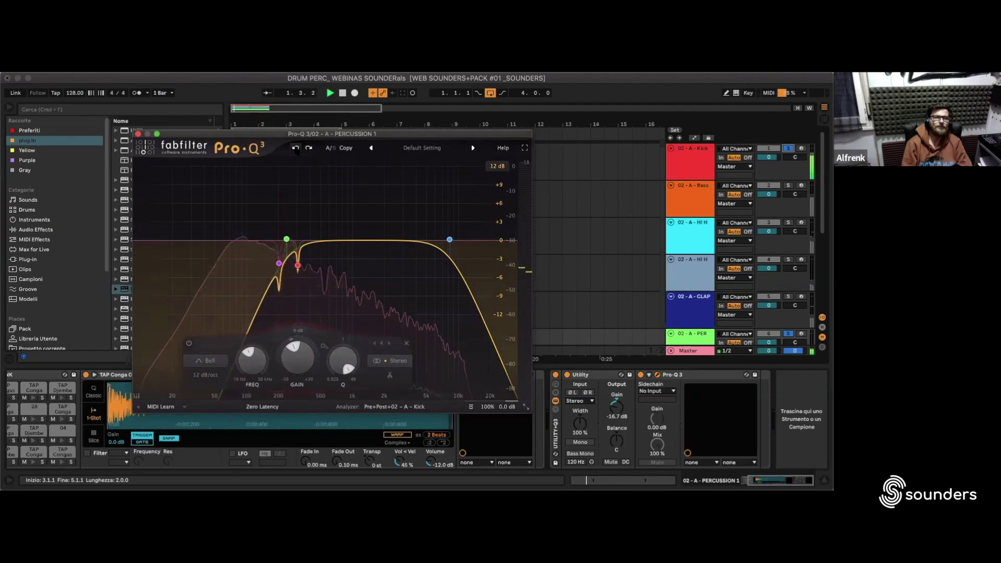
{"action": "left_click", "coordinate": [309, 148]}
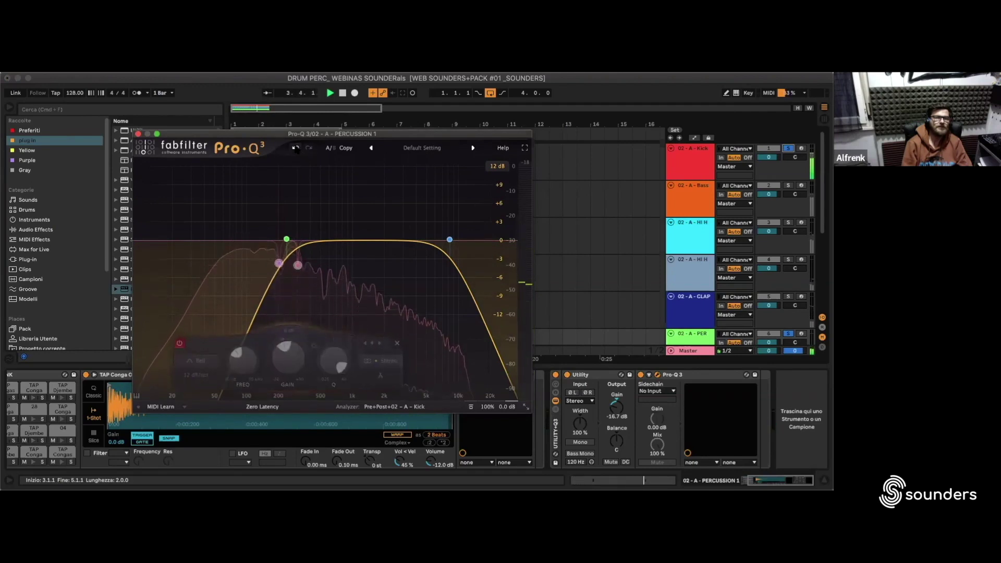
{"action": "left_click", "coordinate": [295, 148]}
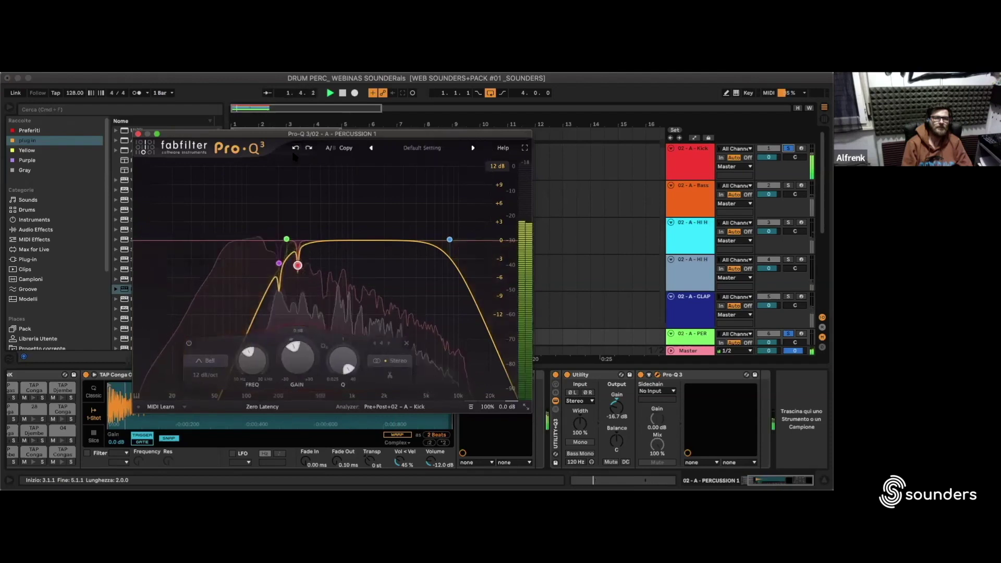
{"action": "left_click", "coordinate": [137, 134]}
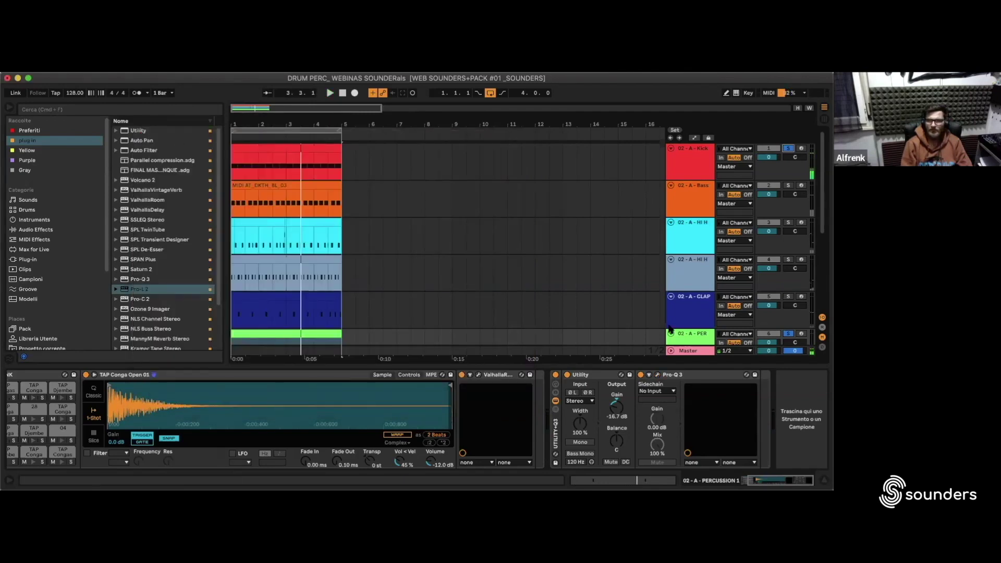
Unsolo the PERCUSSION 1 and Kick tracks to hear the full mix, and check PERCUSSION 1's ValhallaRoom reverb settings
{"action": "left_click", "coordinate": [788, 334]}
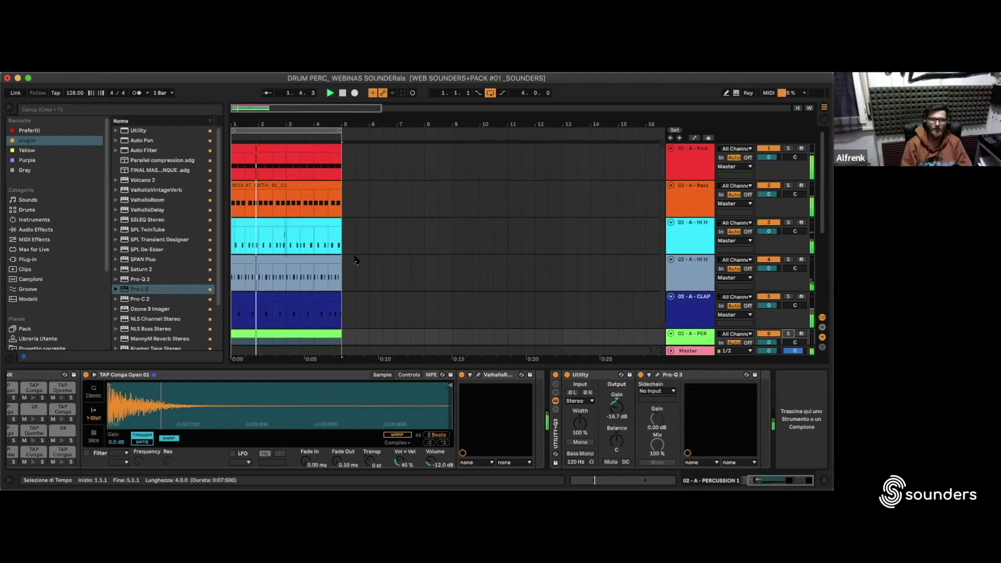
{"action": "scroll", "coordinate": [354, 260], "scroll_direction": "down", "scroll_amount": 3}
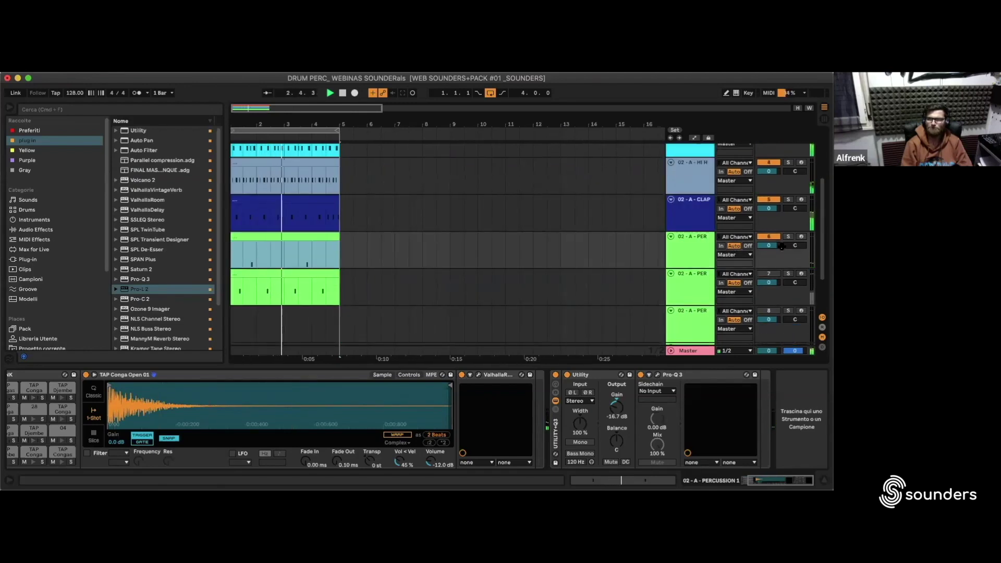
{"action": "scroll", "coordinate": [781, 247], "scroll_direction": "up", "scroll_amount": 3}
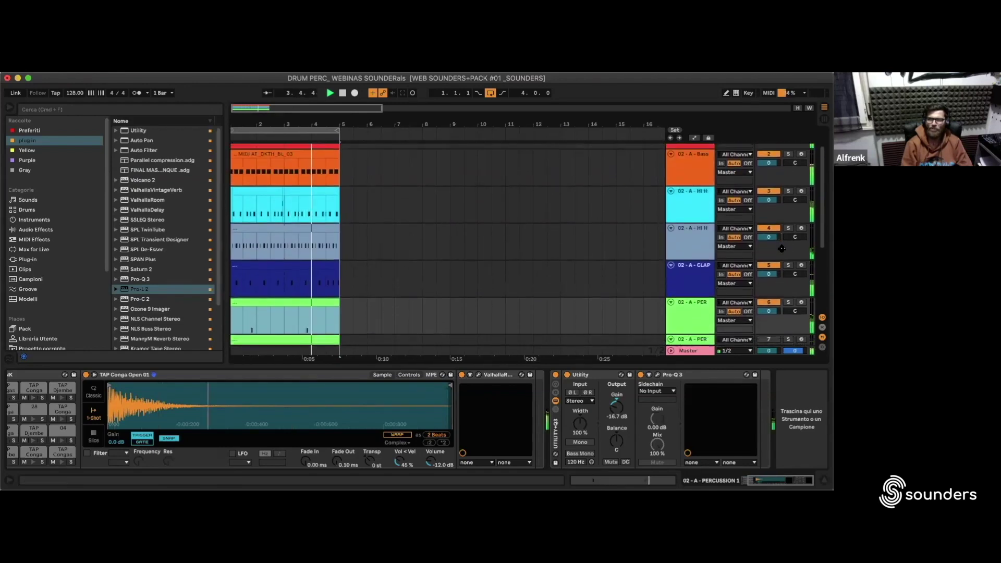
{"action": "scroll", "coordinate": [782, 249], "scroll_direction": "down", "scroll_amount": 2}
{"action": "left_click", "coordinate": [479, 376]}
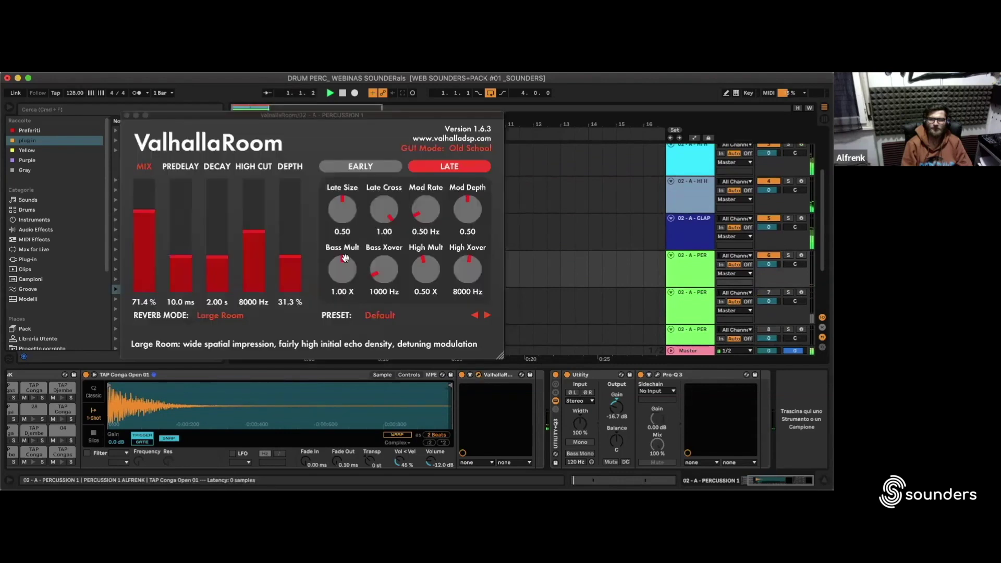
{"action": "left_click", "coordinate": [126, 115]}
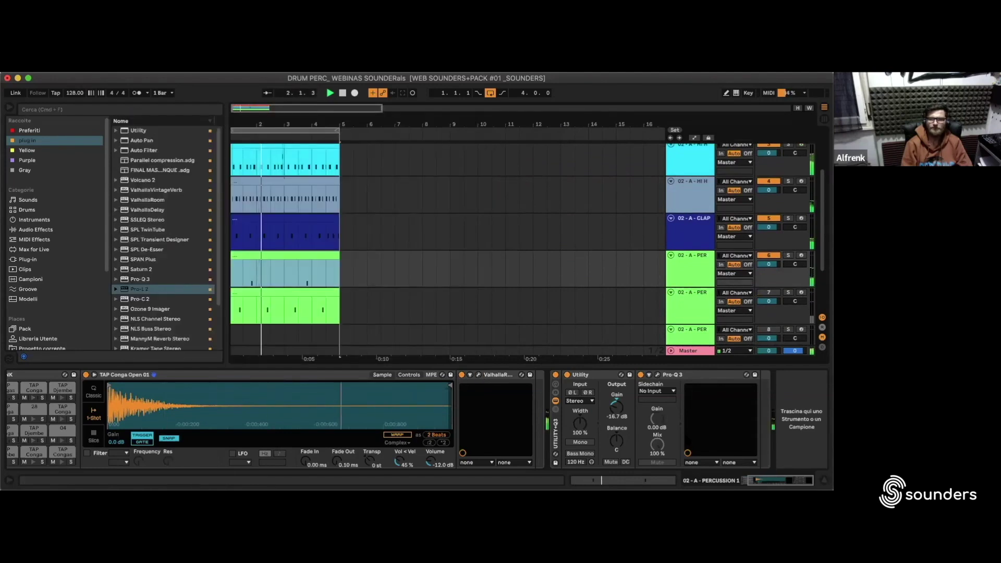
Reopen PERCUSSION 1's Pro-Q 3 and overlay the Bass track's spectrum in the analyzer for comparison
{"action": "left_click", "coordinate": [656, 375]}
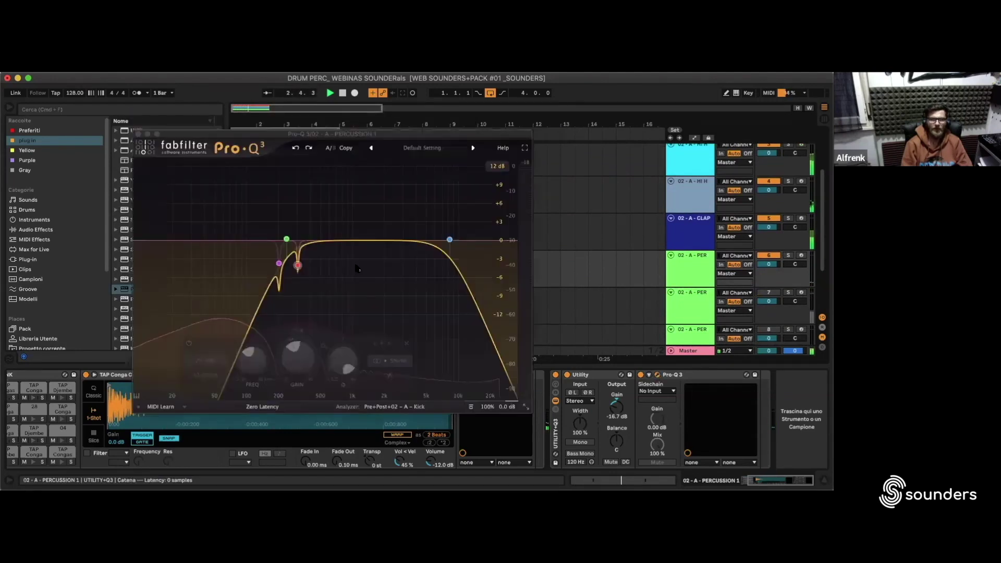
{"action": "left_click", "coordinate": [406, 407]}
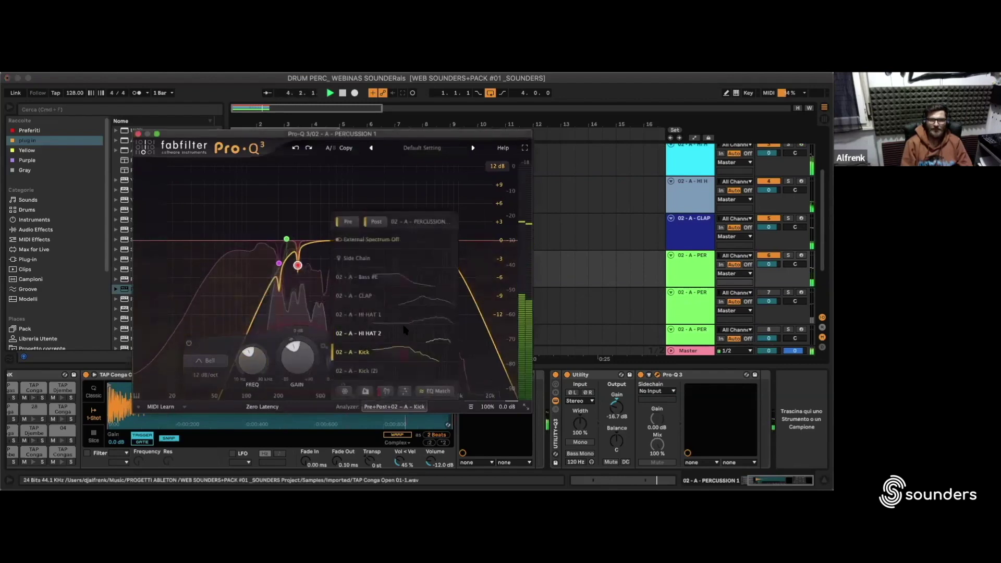
{"action": "left_click", "coordinate": [414, 282]}
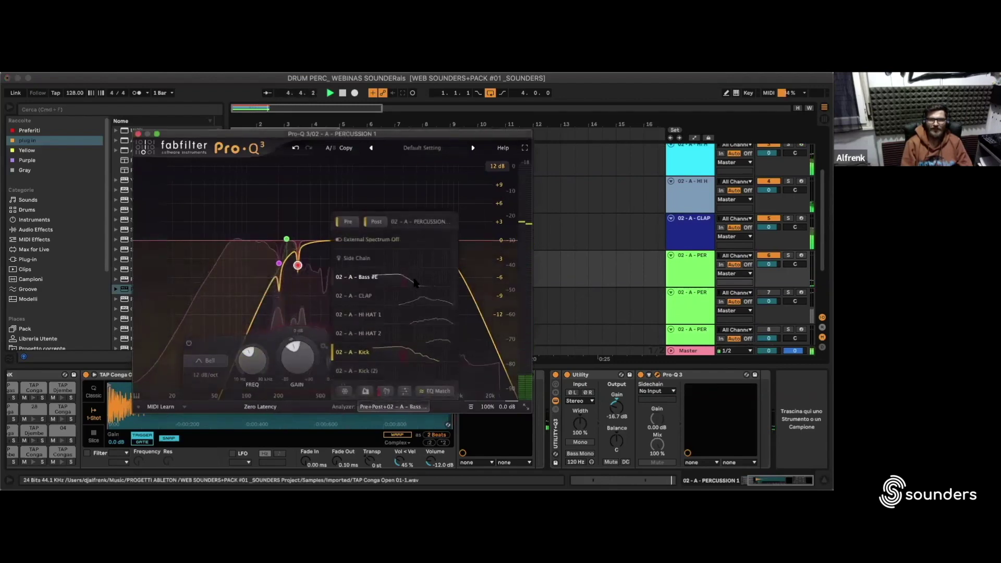
{"action": "left_click", "coordinate": [405, 410]}
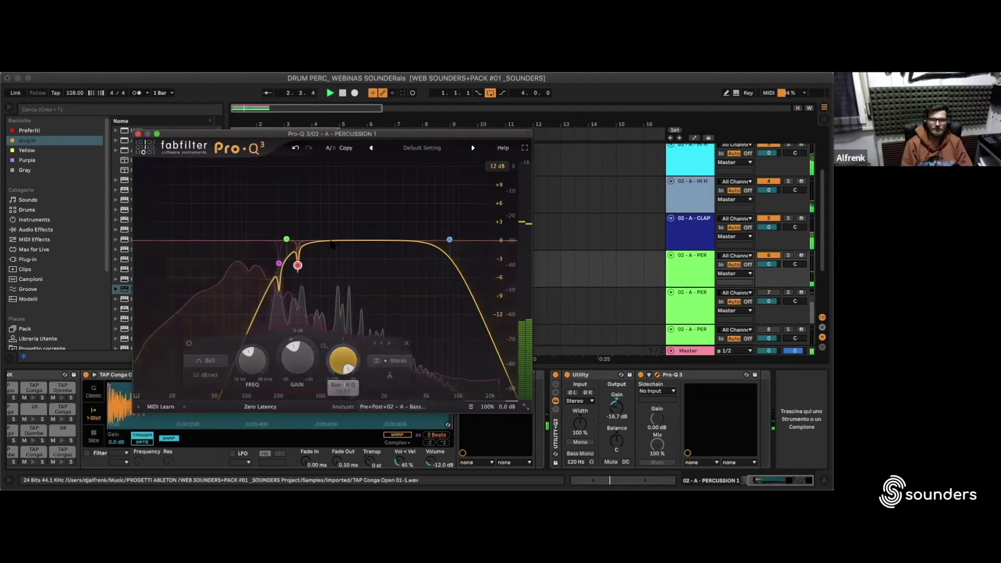
{"action": "left_click", "coordinate": [365, 221]}
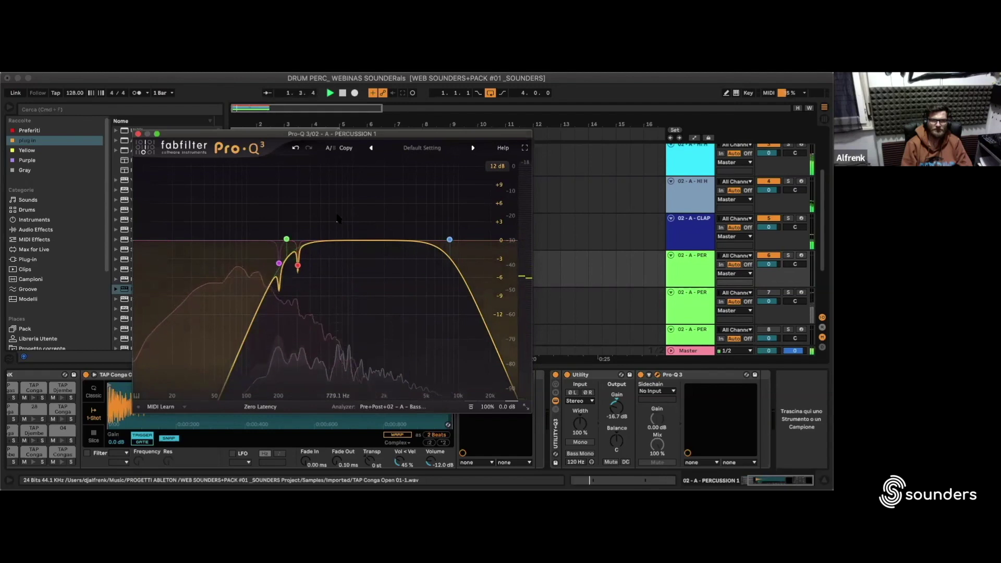
Change the analyzer's external spectrum to HI HAT 1 and compare it with the percussion's spectrum
{"action": "left_click", "coordinate": [392, 407]}
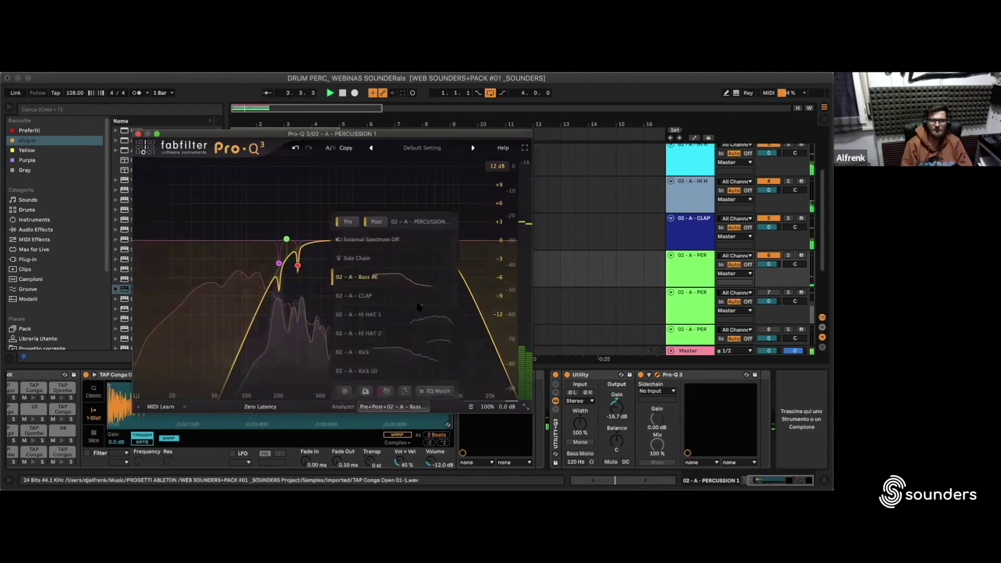
{"action": "scroll", "coordinate": [419, 313], "scroll_direction": "down", "scroll_amount": 6}
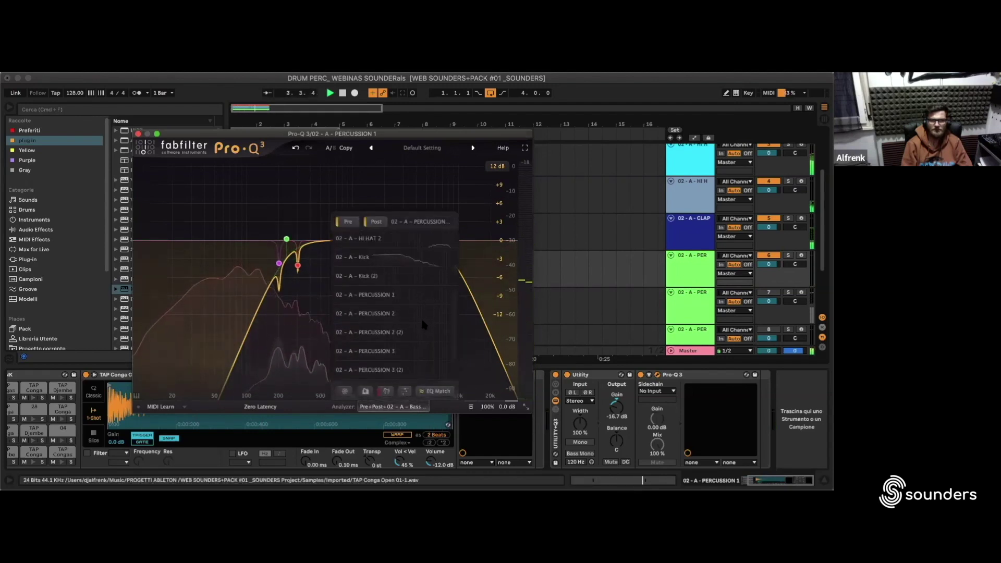
{"action": "scroll", "coordinate": [422, 322], "scroll_direction": "up", "scroll_amount": 6}
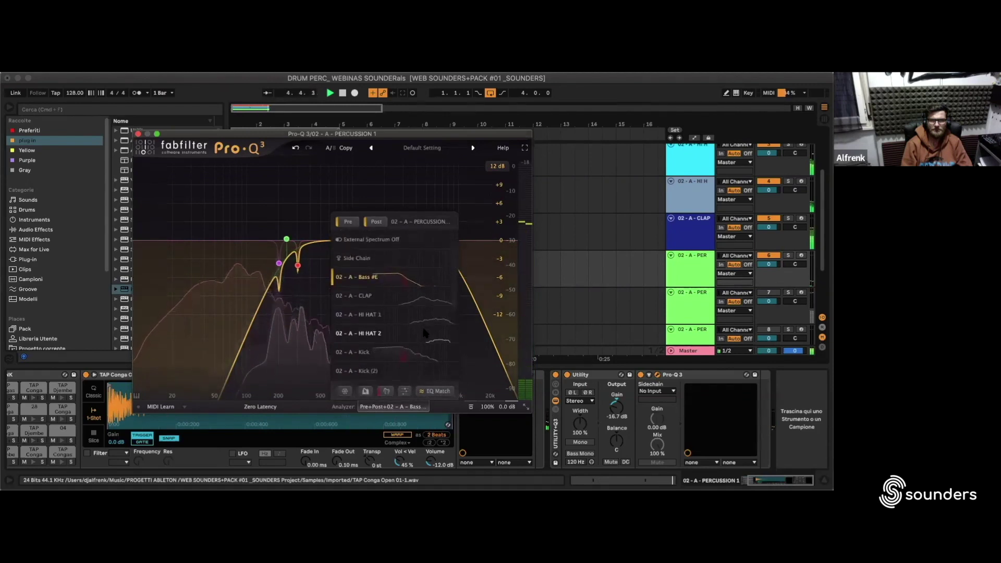
{"action": "scroll", "coordinate": [425, 333], "scroll_direction": "down", "scroll_amount": 7}
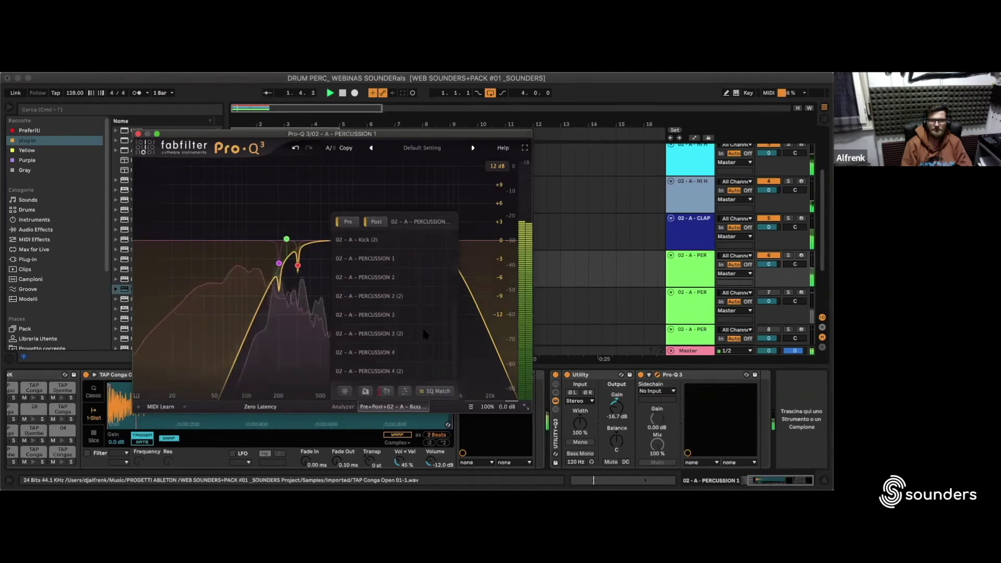
{"action": "scroll", "coordinate": [424, 333], "scroll_direction": "up", "scroll_amount": 5}
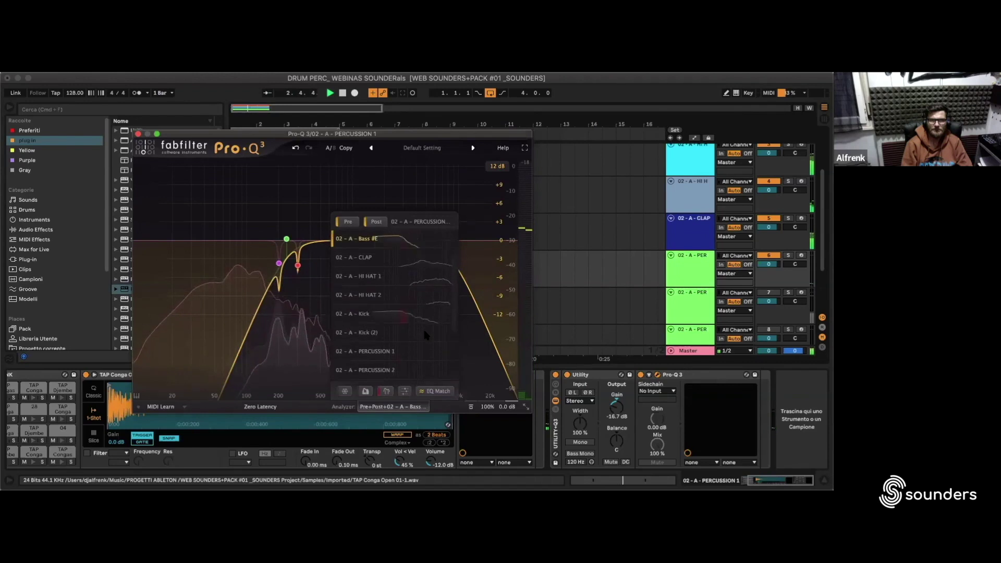
{"action": "scroll", "coordinate": [424, 313], "scroll_direction": "up", "scroll_amount": 1}
{"action": "left_click", "coordinate": [425, 288]}
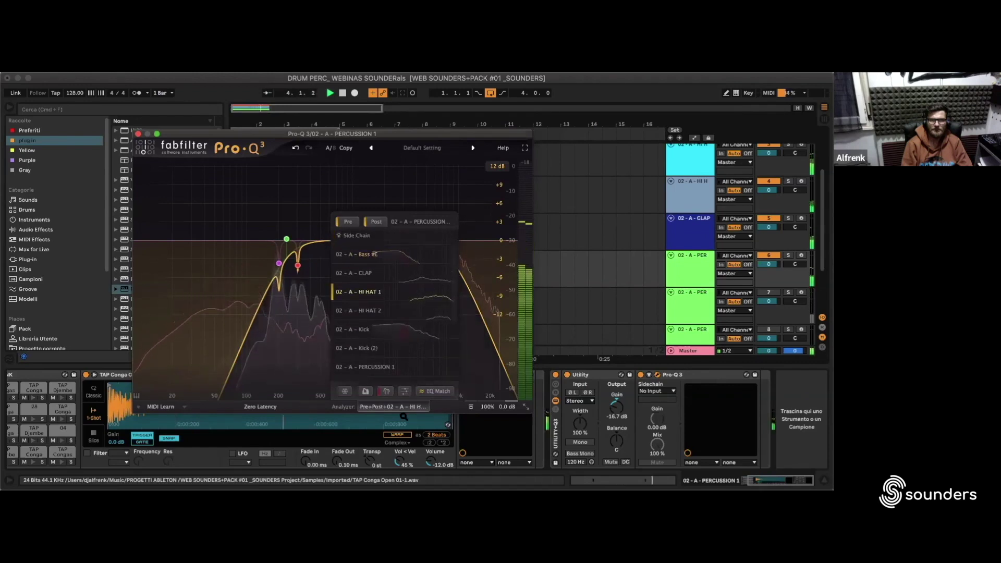
{"action": "left_click", "coordinate": [408, 404]}
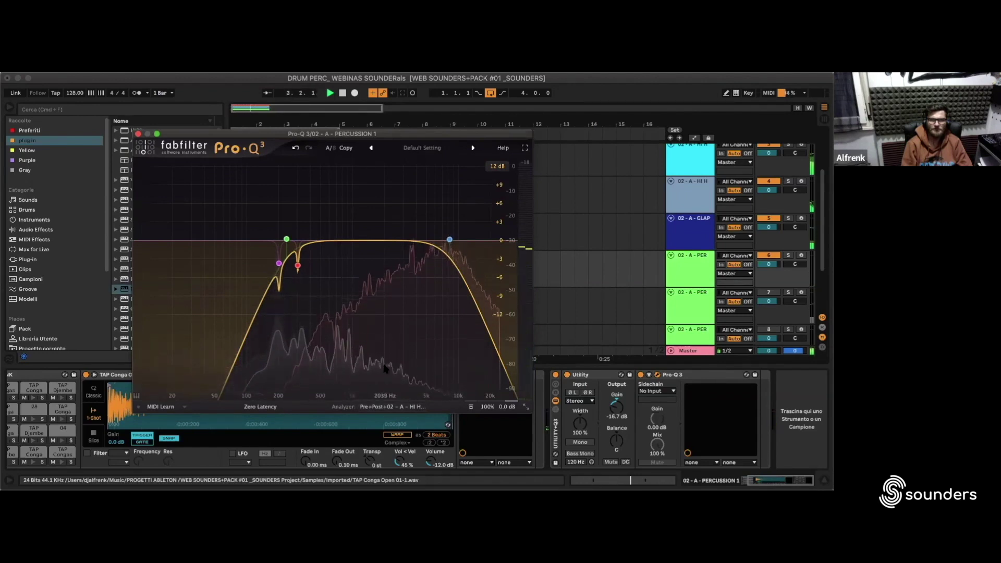
Compare the percussion's spectrum with the CLAP track in the analyzer, and hide the equalizer window
{"action": "left_click", "coordinate": [408, 406]}
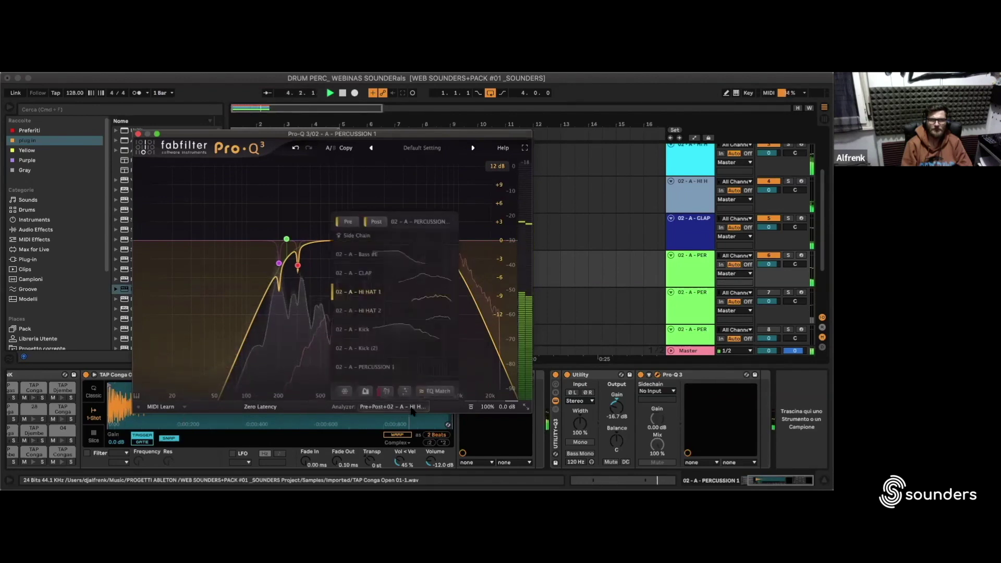
{"action": "left_click", "coordinate": [415, 275]}
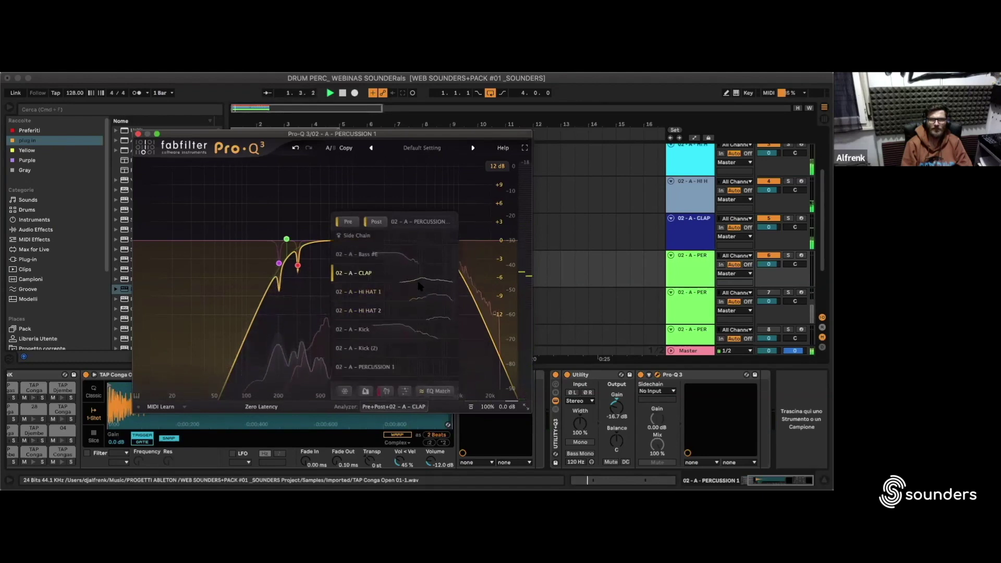
{"action": "left_click", "coordinate": [403, 410]}
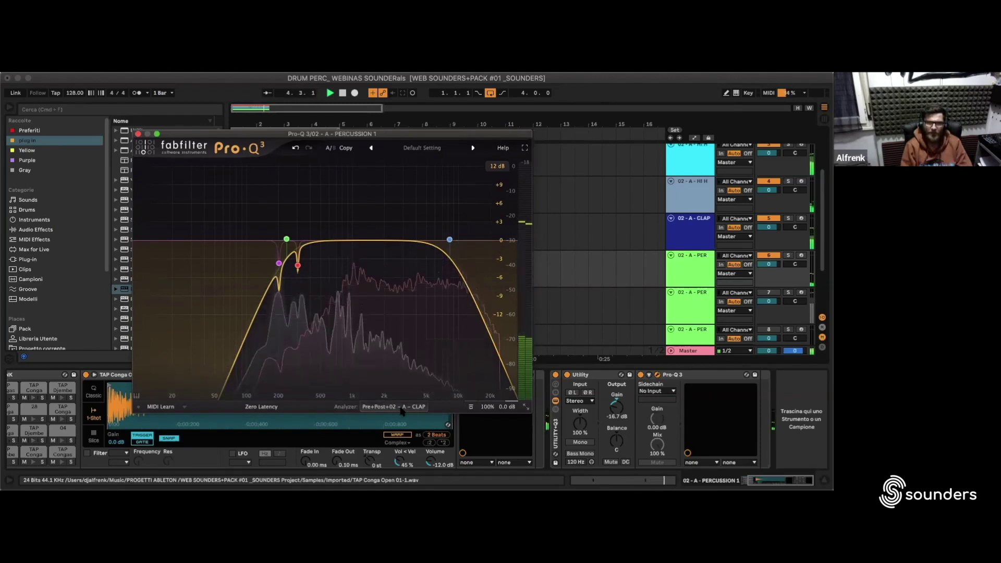
{"action": "left_click", "coordinate": [402, 411]}
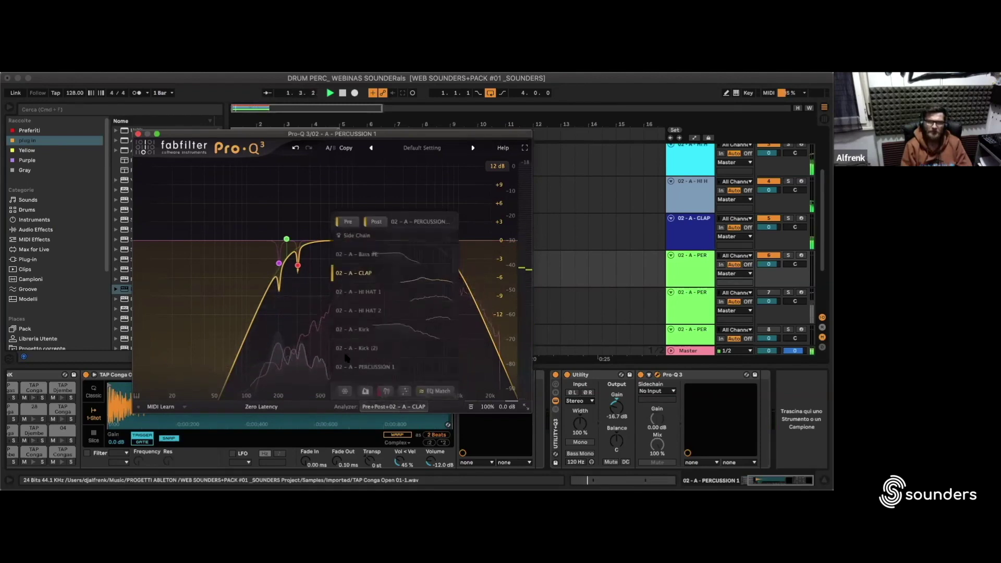
{"action": "left_click", "coordinate": [345, 357]}
{"action": "key", "text": "super+alt+p"}
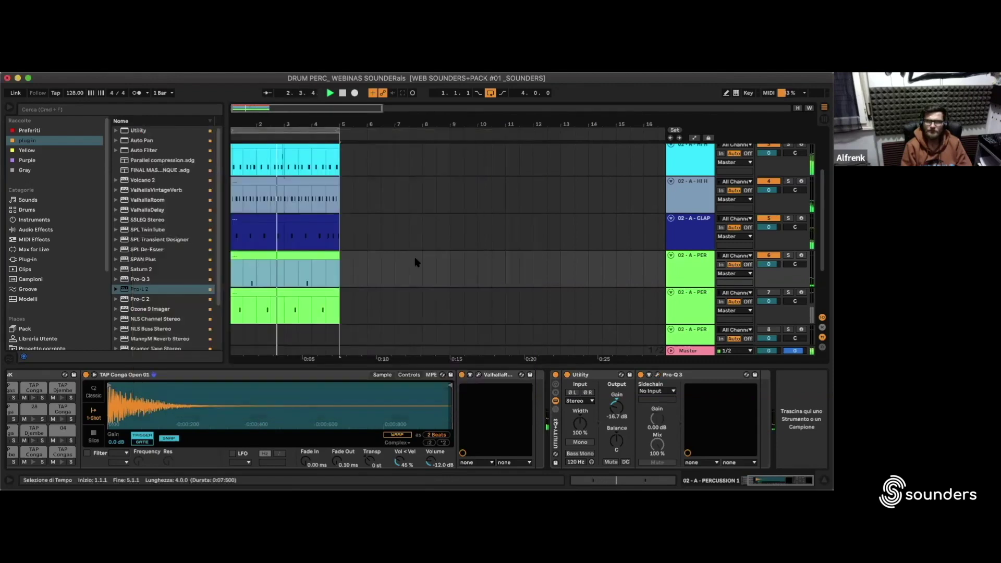
Activate the PERCUSSION 2 track and play it in the mix with its ValhallaRoom reverb bypassed
{"action": "scroll", "coordinate": [432, 298], "scroll_direction": "down", "scroll_amount": 3}
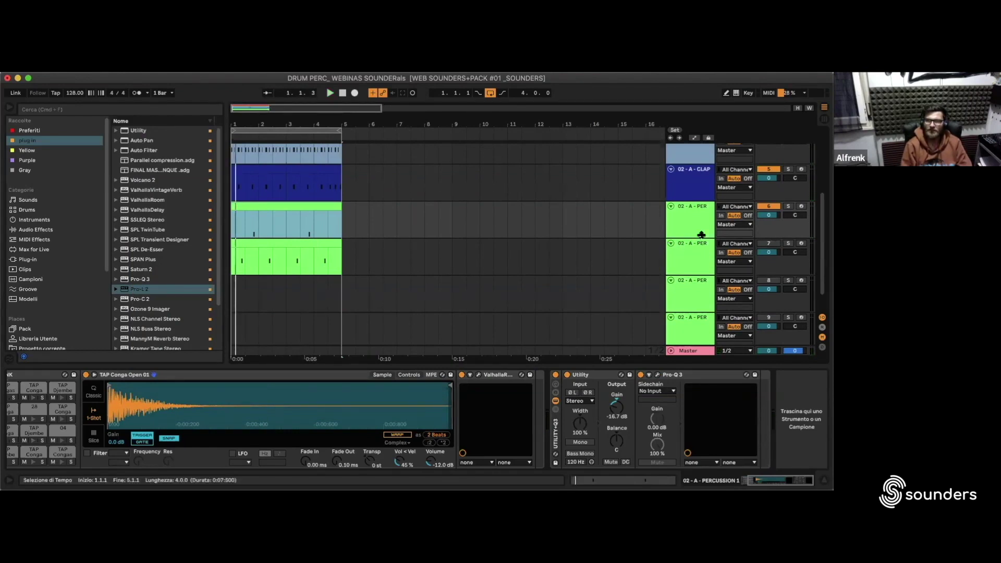
{"action": "left_click", "coordinate": [251, 245]}
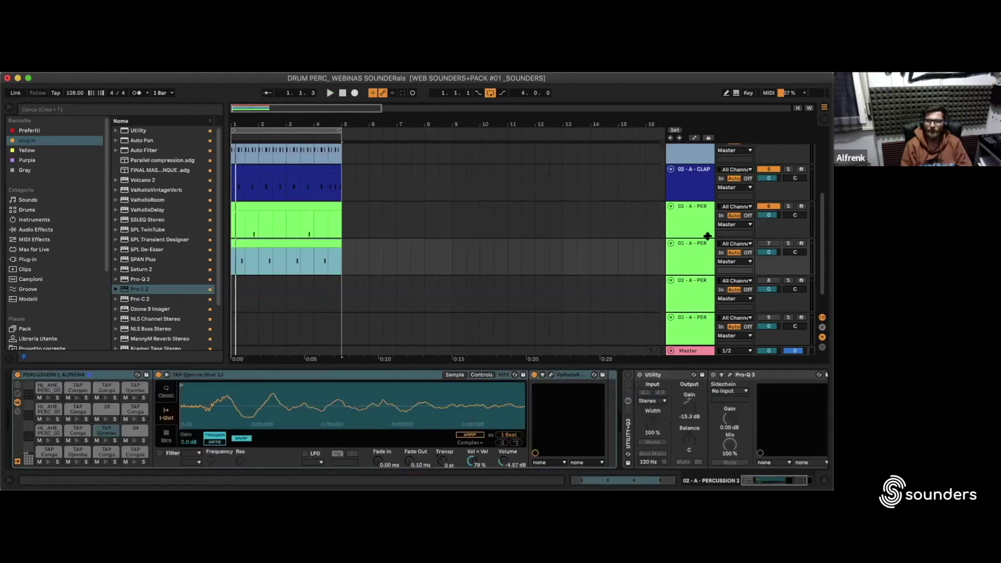
{"action": "left_click", "coordinate": [701, 257]}
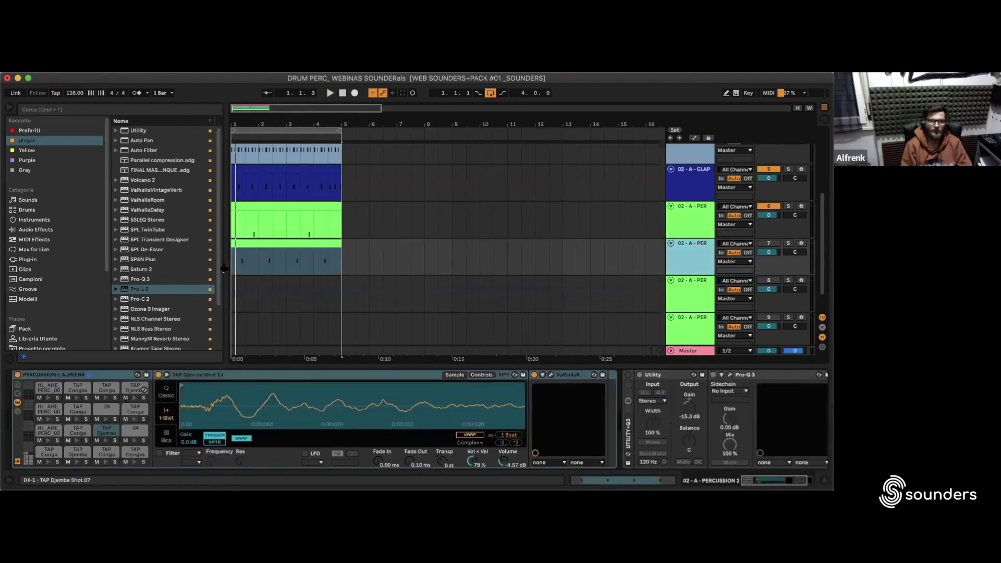
{"action": "left_click", "coordinate": [768, 243]}
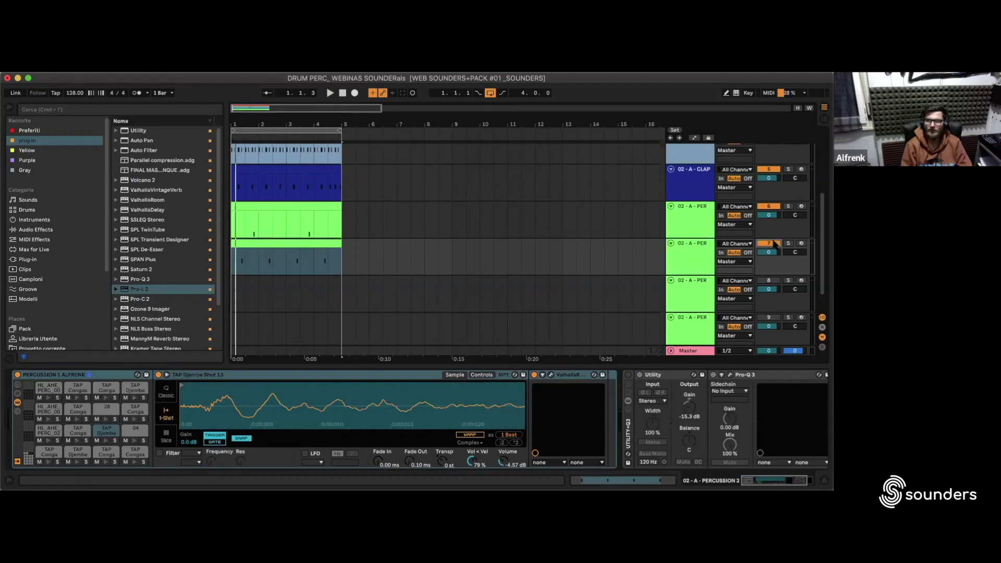
{"action": "left_click", "coordinate": [533, 376]}
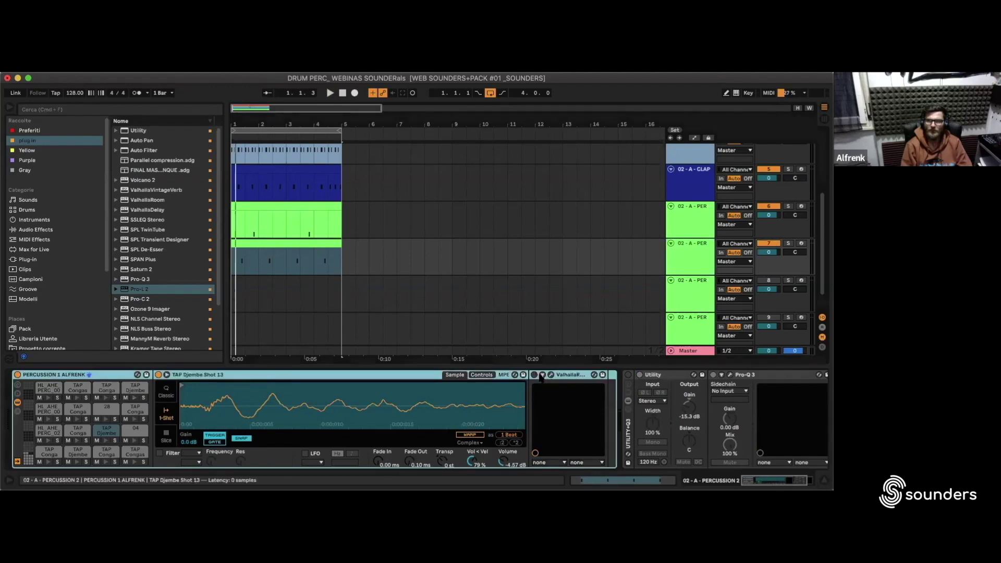
{"action": "key", "text": "space"}
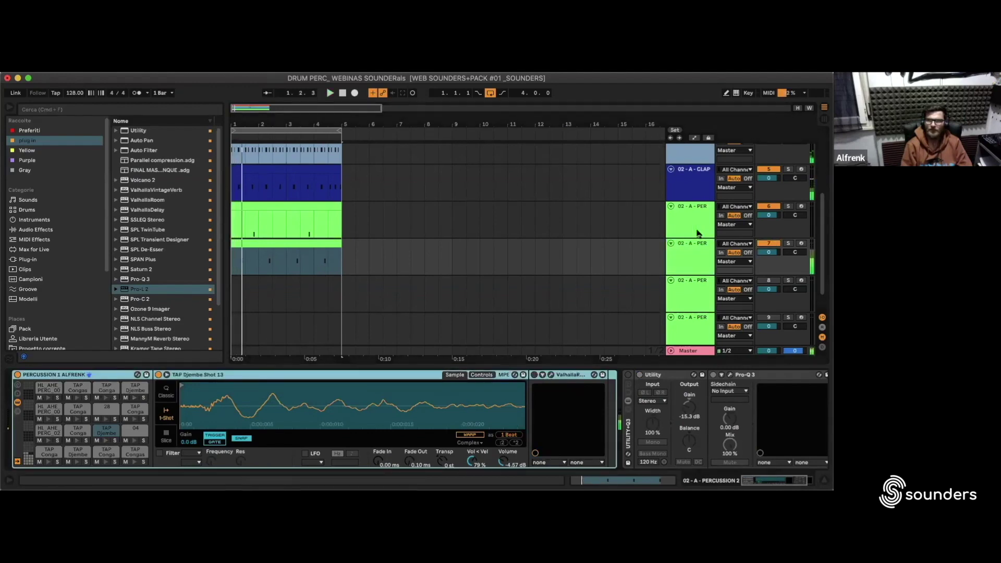
Solo the PERCUSSION 2 track, re-enable its ValhallaRoom reverb and open the reverb's settings
{"action": "left_click", "coordinate": [788, 244]}
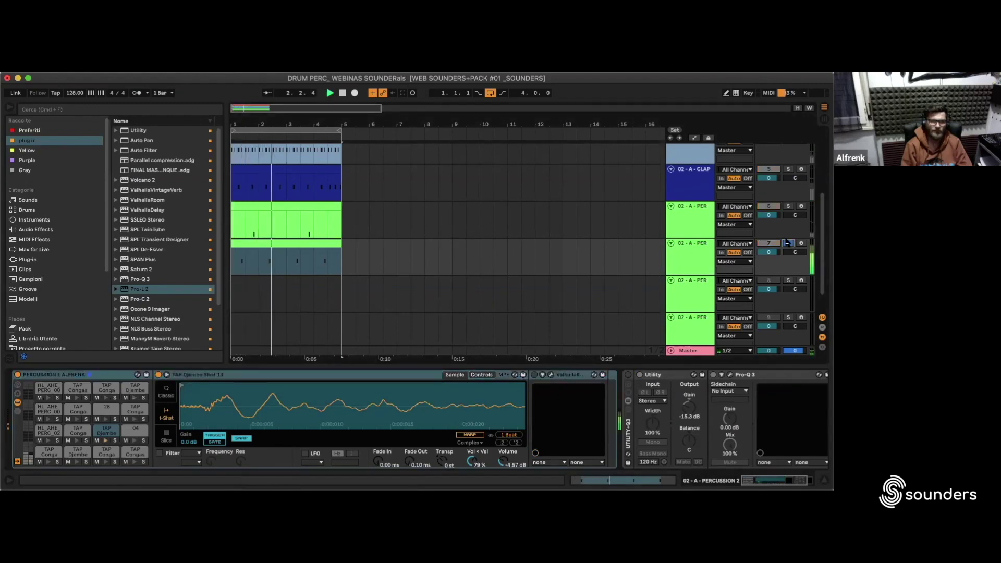
{"action": "left_click", "coordinate": [537, 378]}
{"action": "key", "text": "space"}
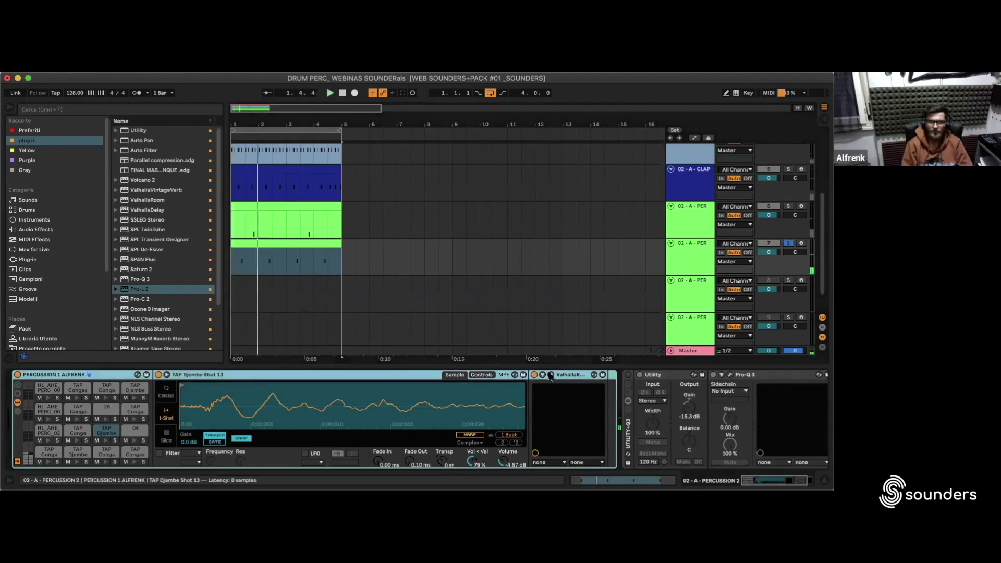
{"action": "left_click", "coordinate": [550, 376]}
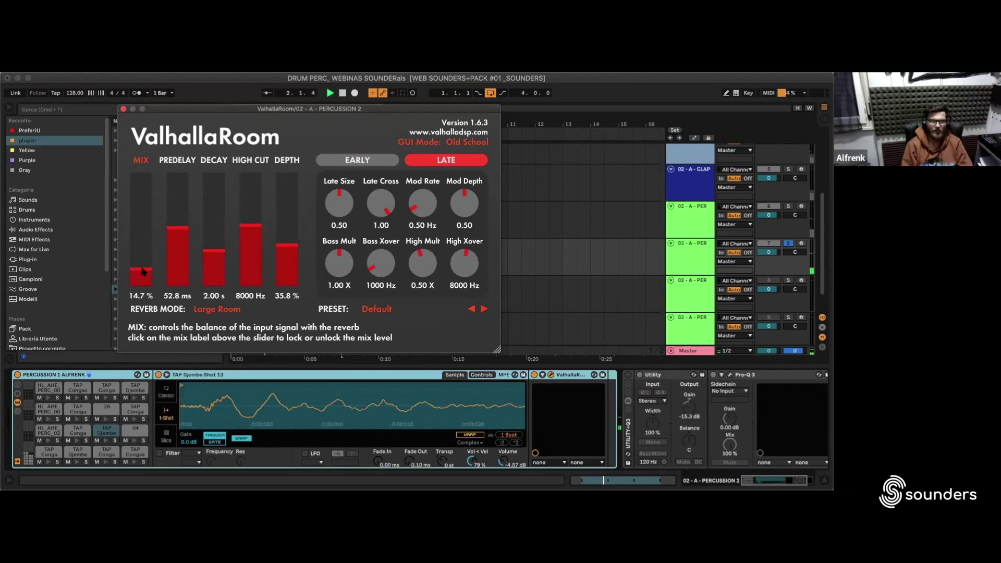
Close the ValhallaRoom settings and check PERCUSSION 2's level in the session mixer
{"action": "left_click", "coordinate": [124, 108]}
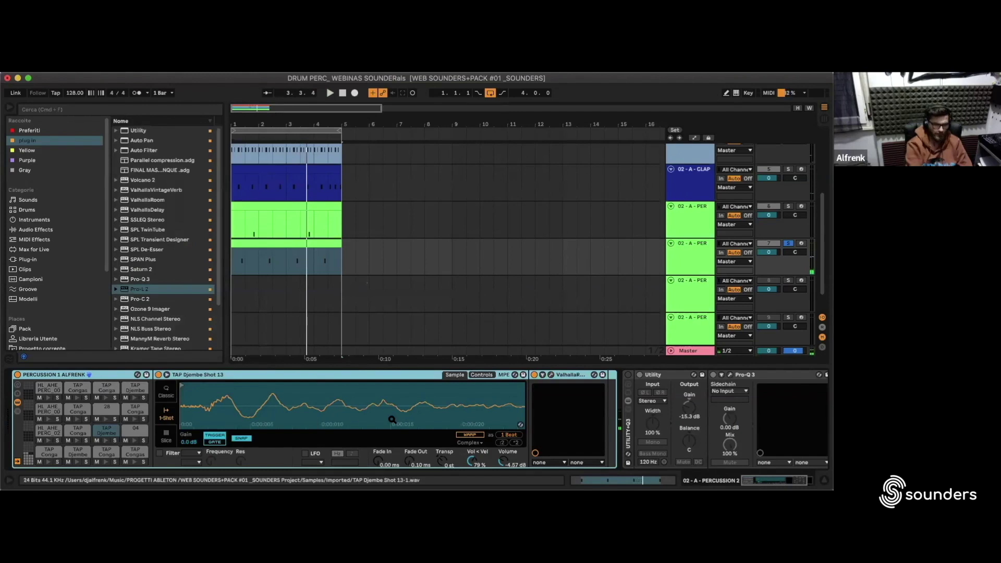
{"action": "key", "text": "Tab"}
{"action": "key", "text": "space"}
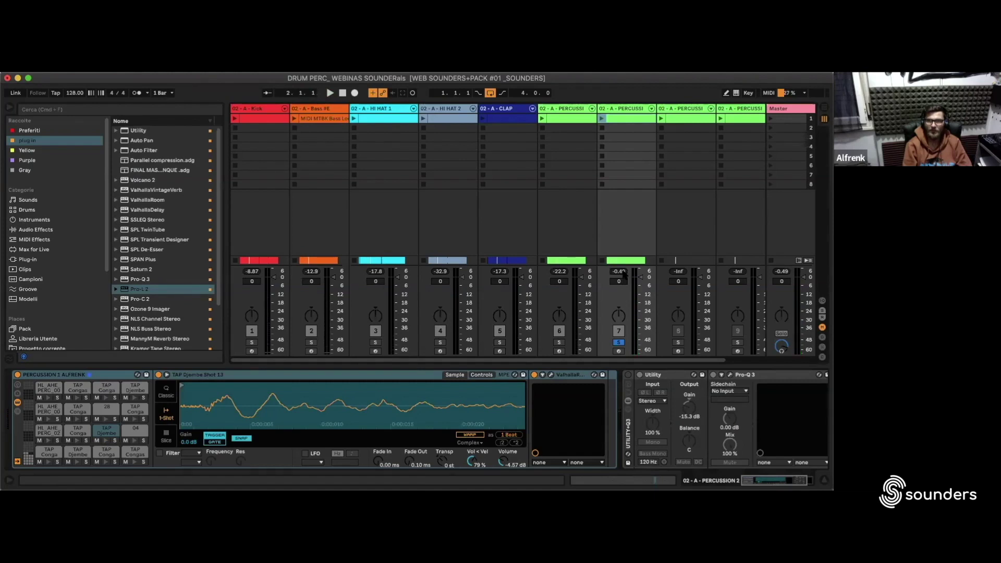
Activate the UTILITY+Q3 rack on PERCUSSION 2 and set its Utility gain to -16.4 dB
{"action": "left_click", "coordinate": [628, 375]}
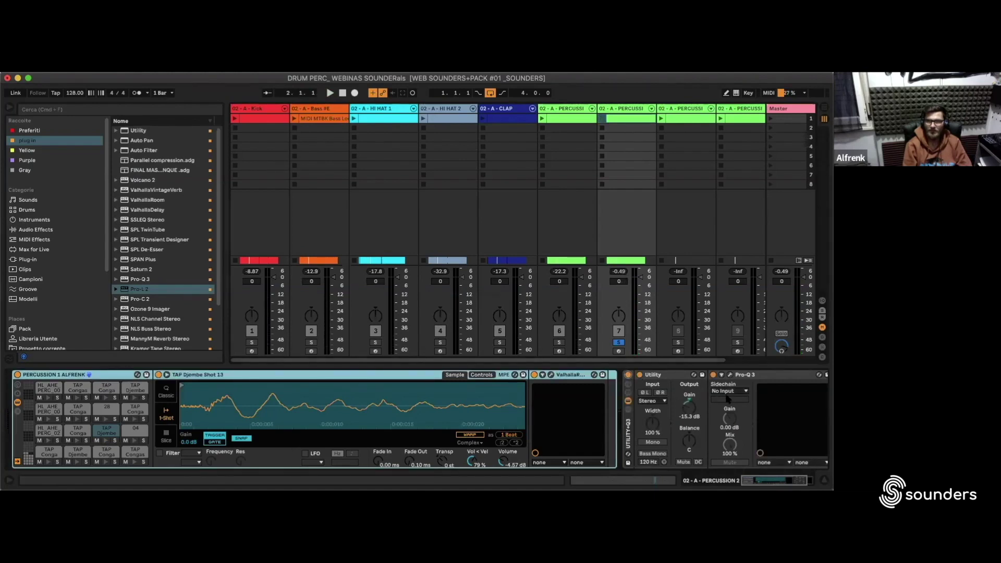
{"action": "scroll", "coordinate": [678, 386], "scroll_direction": "right", "scroll_amount": 3}
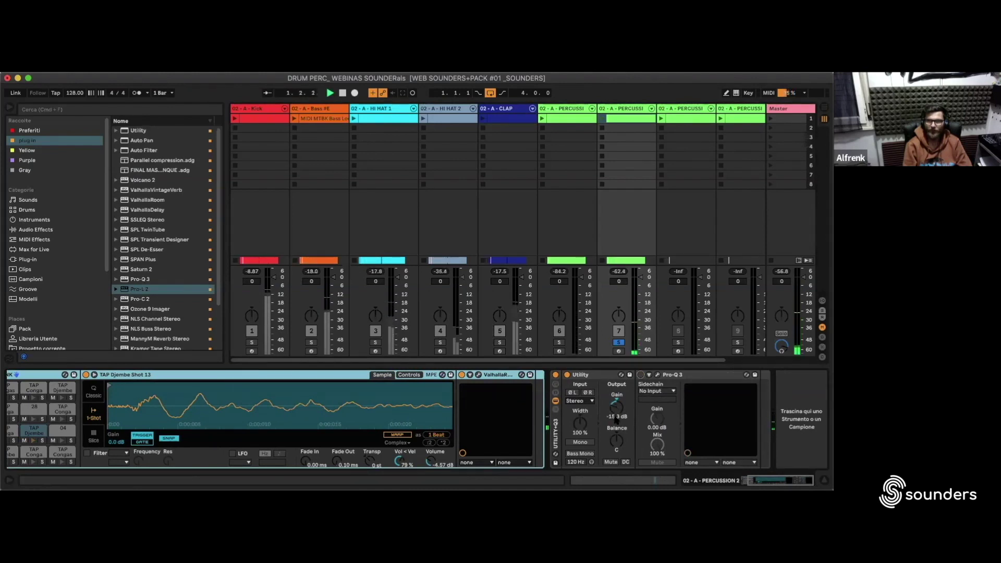
{"action": "left_click_drag", "start_coordinate": [617, 406], "coordinate": [617, 409]}
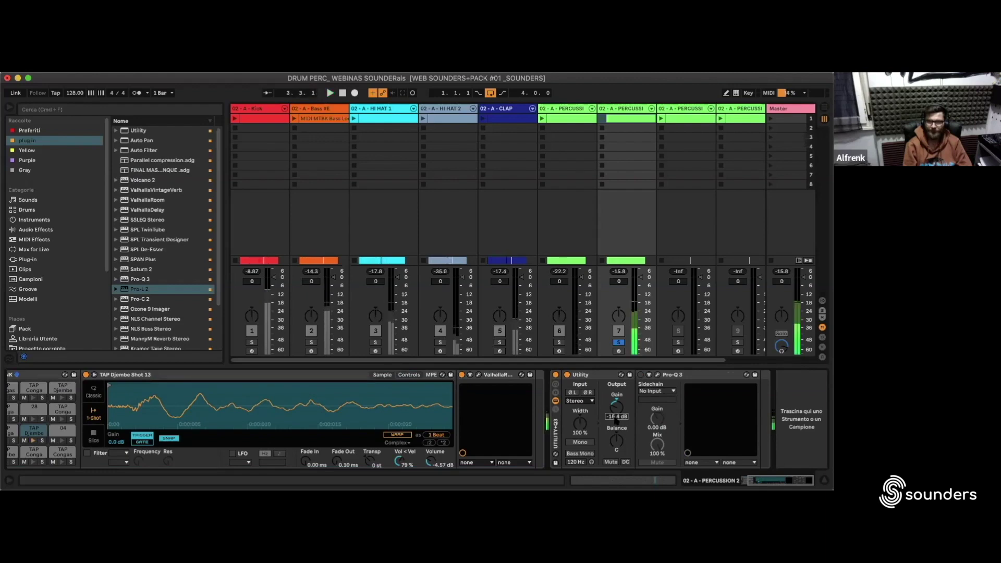
Open PERCUSSION 2's Pro-Q 3, solo the track, and move the equalizer window clear of the clips in the arrangement
{"action": "left_click", "coordinate": [657, 376]}
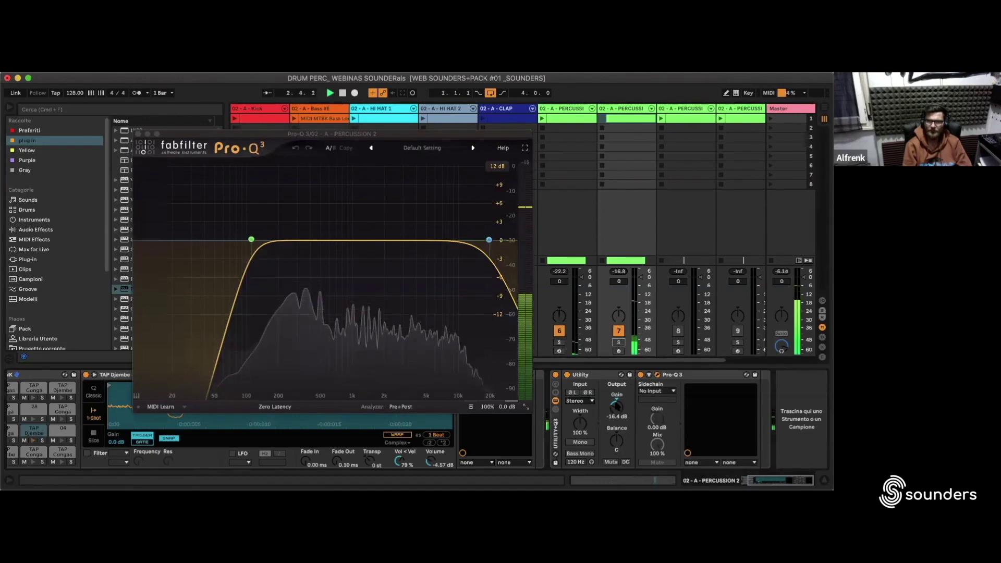
{"action": "mouse_move", "coordinate": [253, 229]}
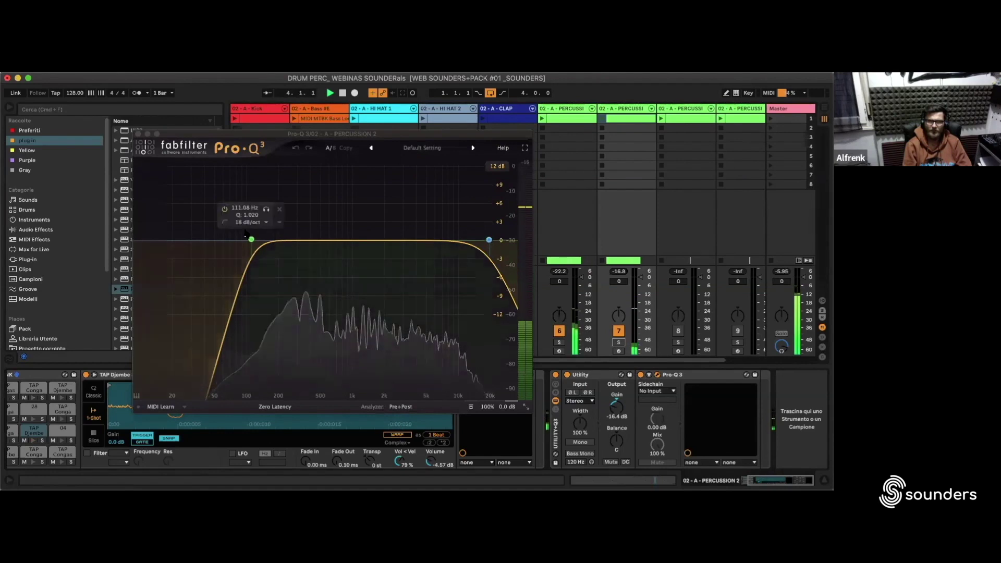
{"action": "left_click", "coordinate": [618, 342]}
{"action": "key", "text": "Tab"}
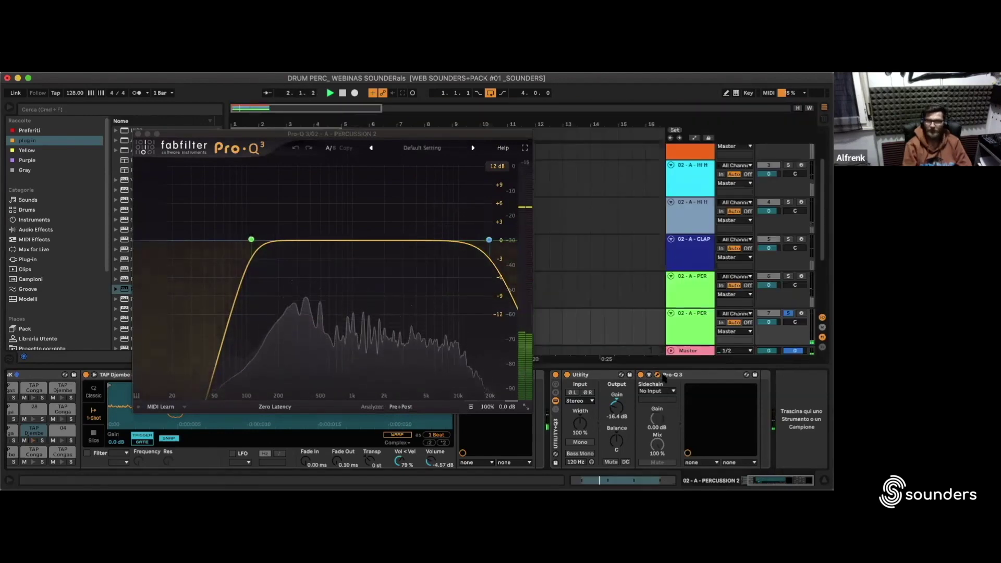
{"action": "mouse_move", "coordinate": [432, 211]}
{"action": "left_click_drag", "start_coordinate": [232, 133], "coordinate": [441, 112]}
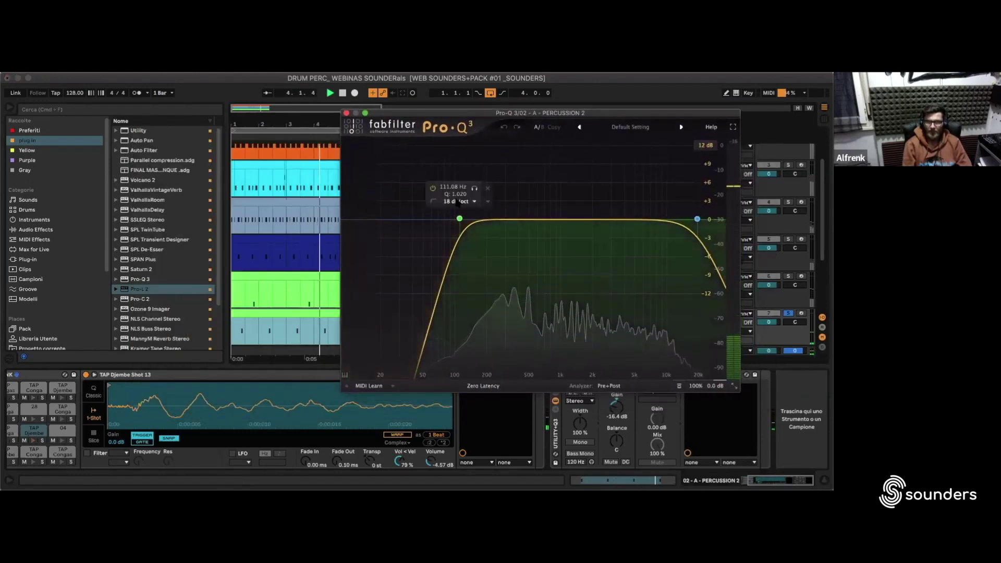
Set the low cut's slope to 12 dB/oct and its frequency to about 243 Hz, auditioning the removed lows
{"action": "left_click", "coordinate": [457, 202]}
{"action": "left_click", "coordinate": [462, 222]}
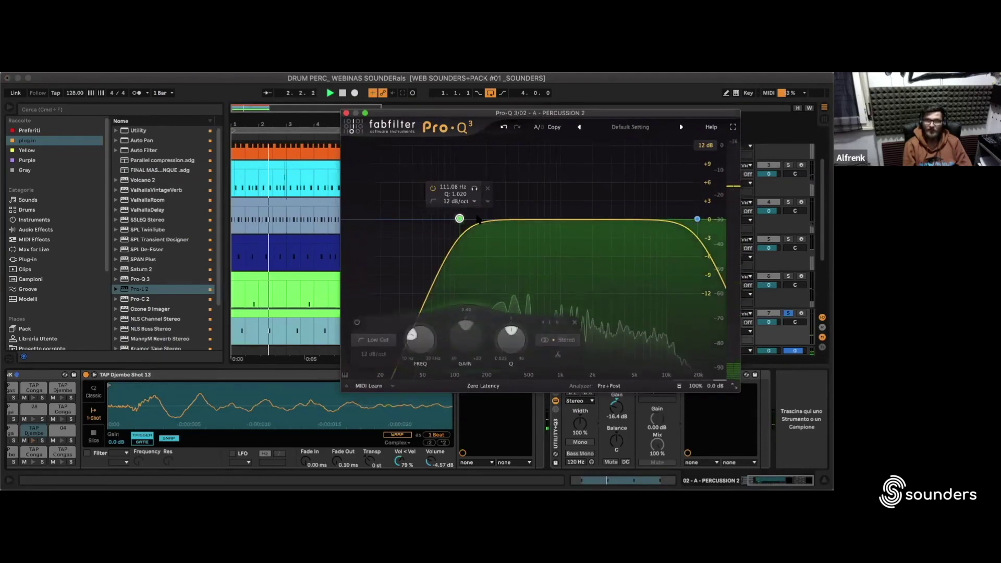
{"action": "left_click_drag", "start_coordinate": [460, 218], "coordinate": [495, 219]}
{"action": "left_click", "coordinate": [510, 188]}
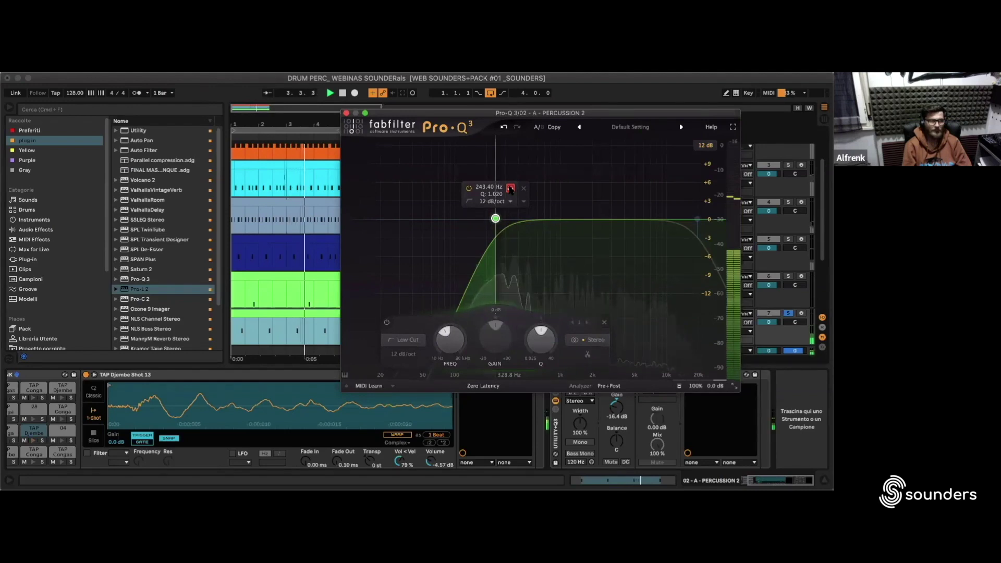
{"action": "left_click", "coordinate": [510, 188]}
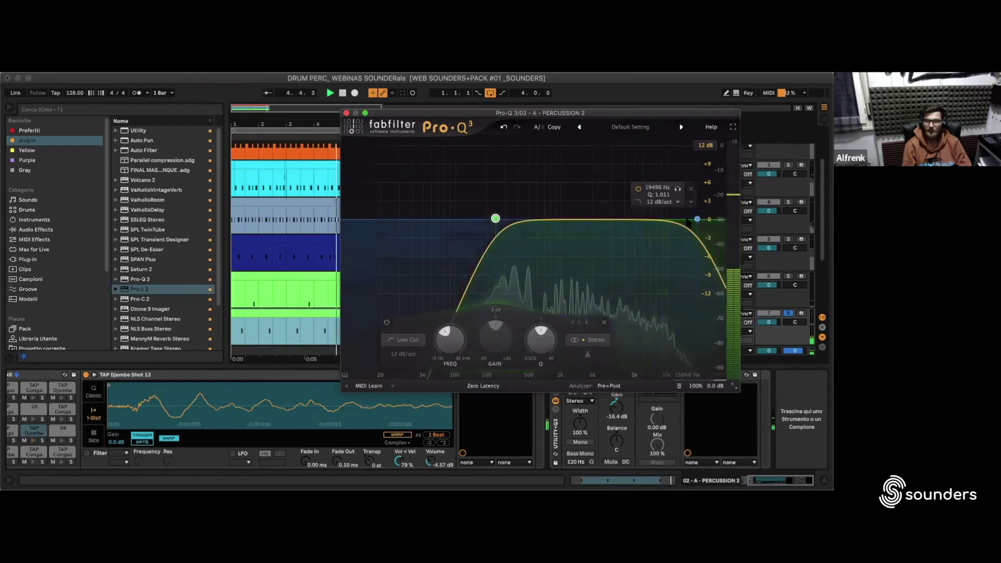
Lower the high cut's frequency to about 9706 Hz and audition the removed highs
{"action": "left_click", "coordinate": [697, 219]}
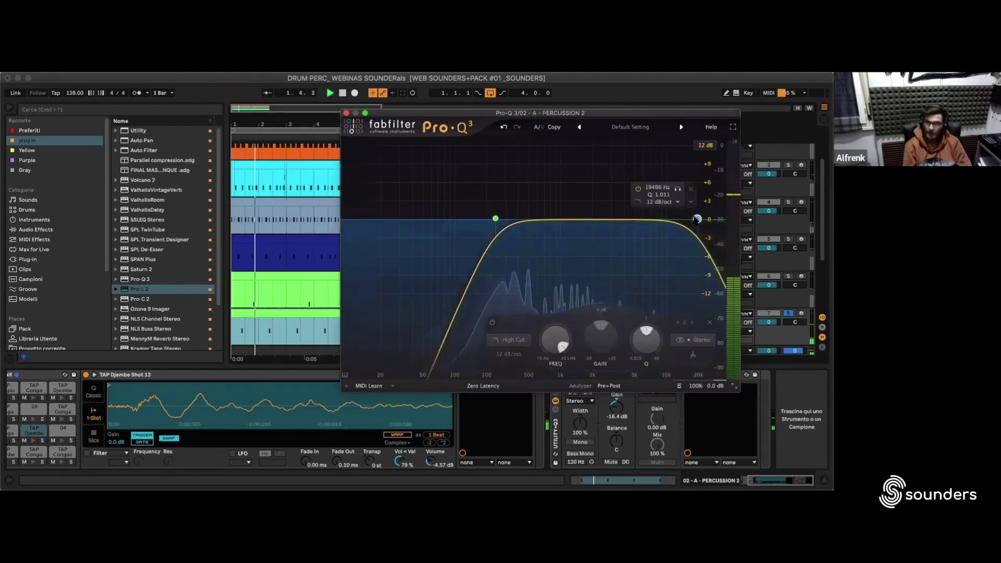
{"action": "mouse_move", "coordinate": [697, 219]}
{"action": "left_mouse_down"}
{"action": "mouse_move", "coordinate": [717, 219]}
{"action": "mouse_move", "coordinate": [686, 219]}
{"action": "left_mouse_up"}
{"action": "left_click_drag", "start_coordinate": [685, 218], "coordinate": [664, 203]}
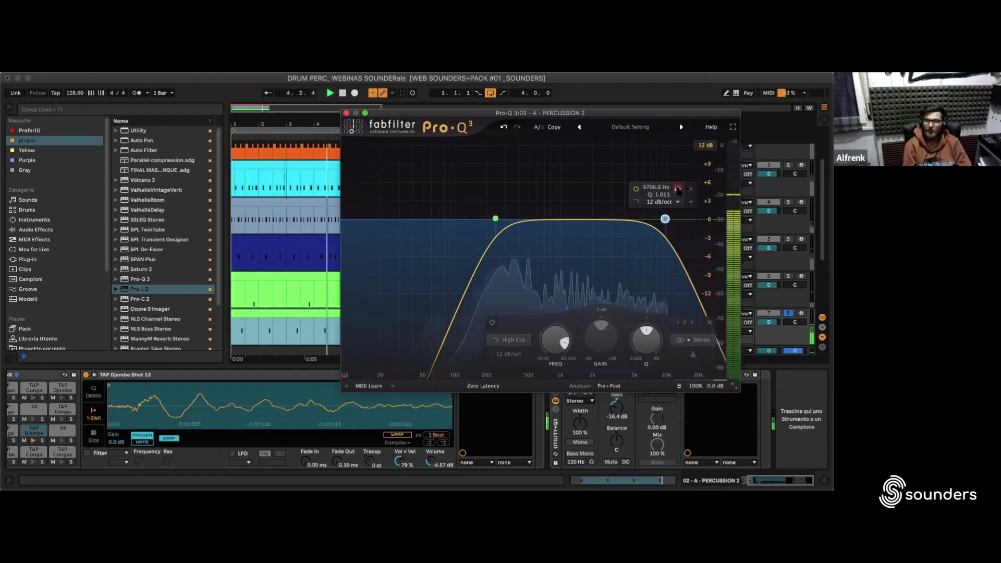
{"action": "left_click", "coordinate": [677, 189]}
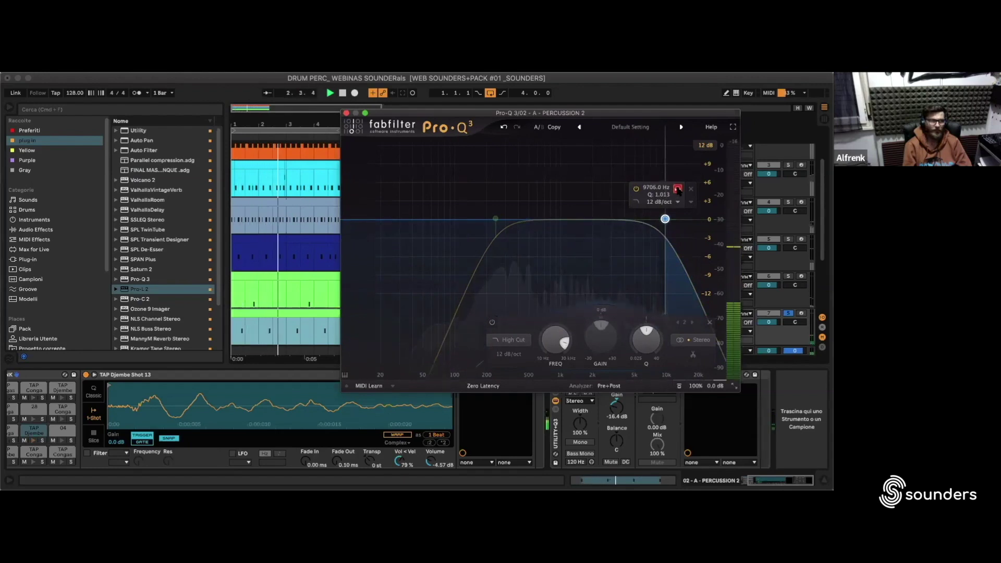
{"action": "left_click", "coordinate": [677, 189]}
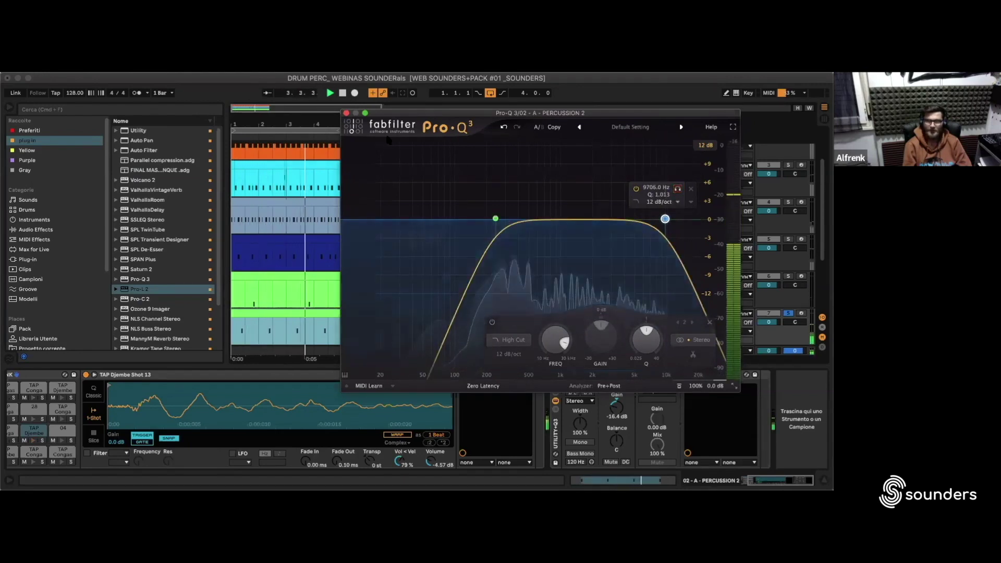
Listen to the equalized PERCUSSION 2, review its Pro-Q 3 curve once more, and hide the equalizer window
{"action": "key", "text": "super+alt+p"}
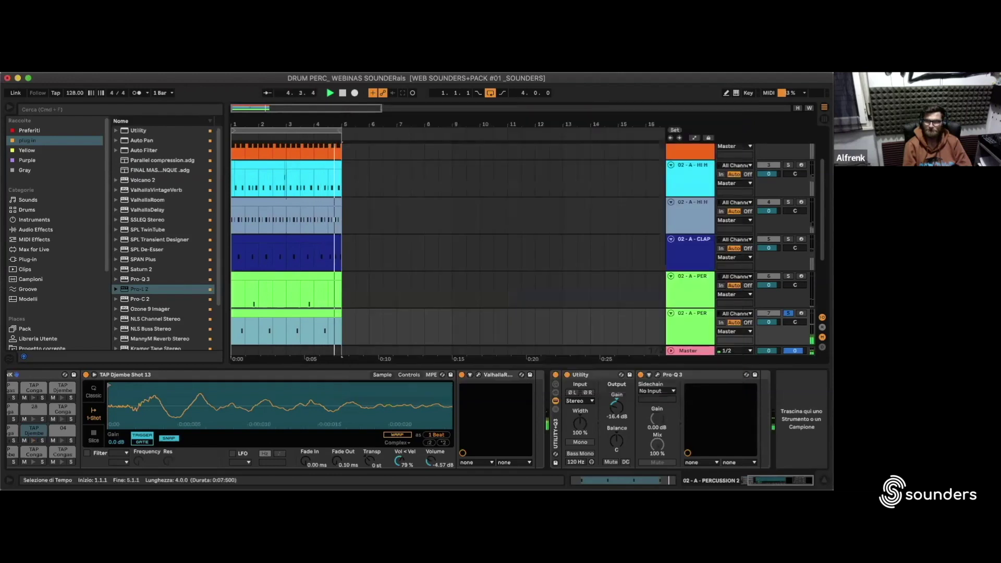
{"action": "left_click", "coordinate": [657, 375]}
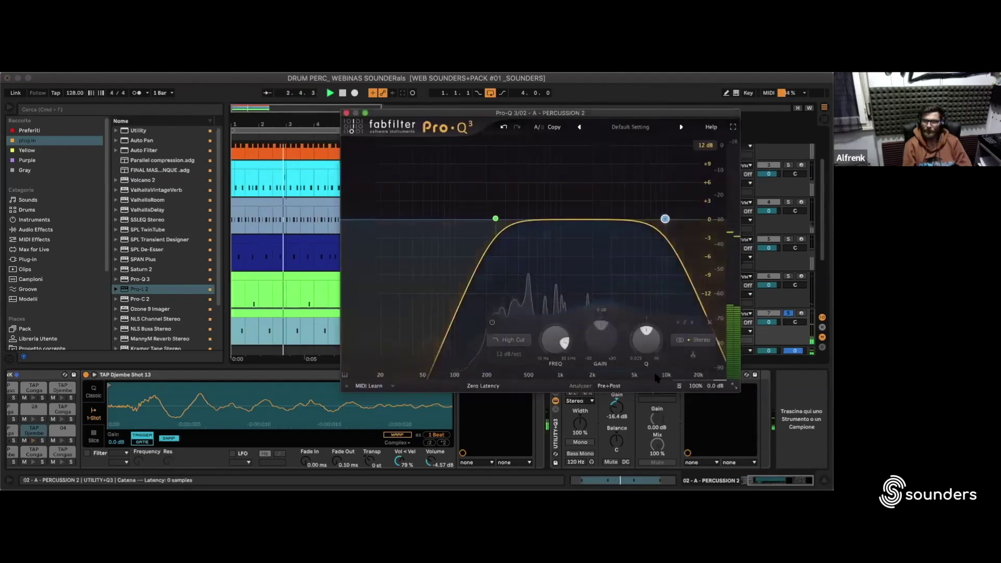
{"action": "key", "text": "super+alt+p"}
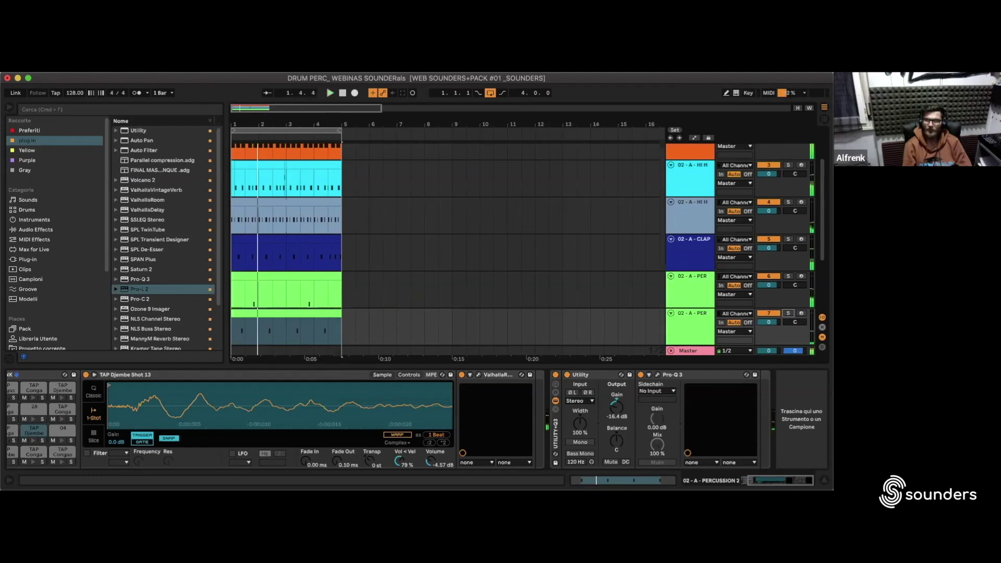
Compare the device chain of PERCUSSION 1 with that of PERCUSSION 2 up to its Utility and Pro-Q 3
{"action": "left_click", "coordinate": [693, 282]}
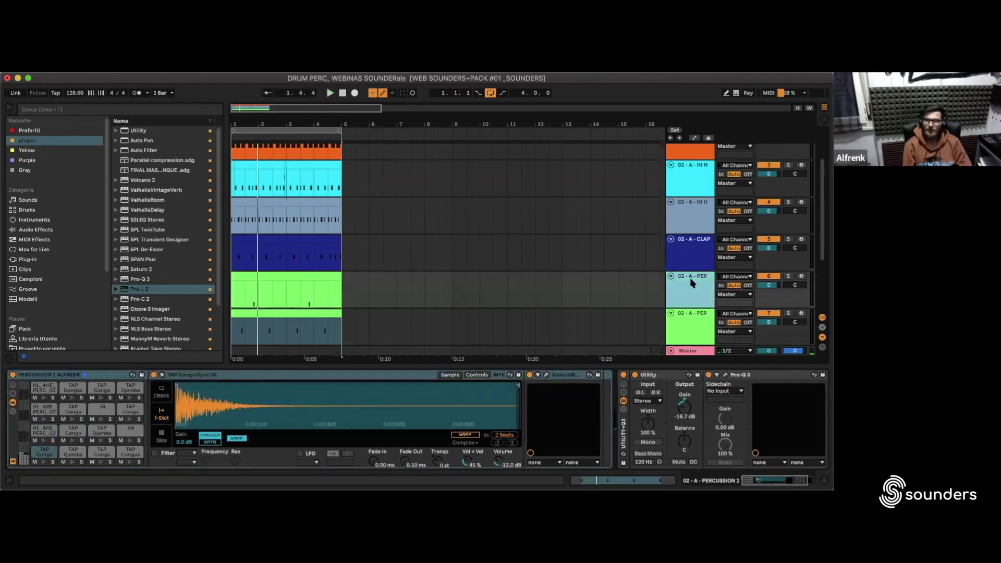
{"action": "scroll", "coordinate": [692, 291], "scroll_direction": "down", "scroll_amount": 2}
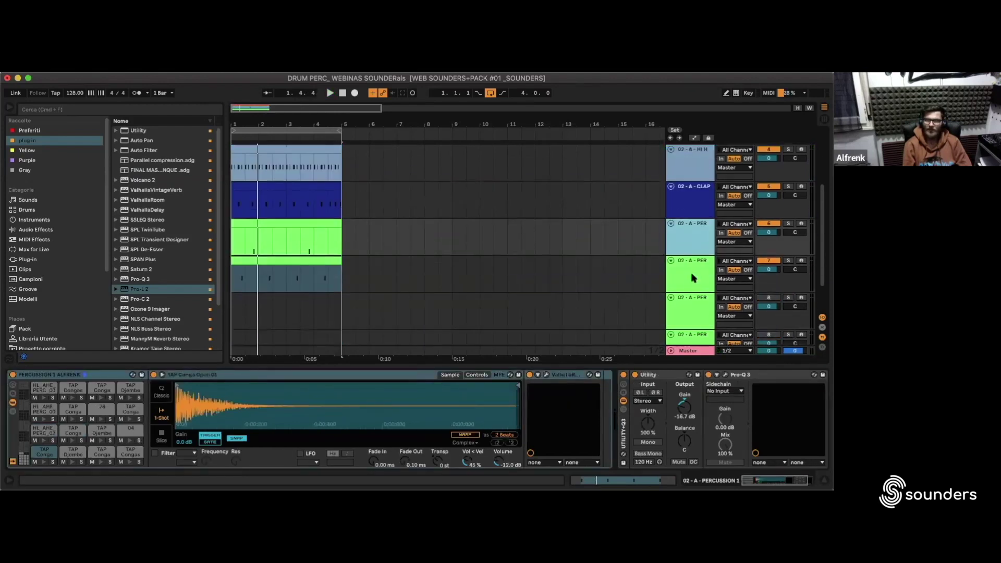
{"action": "left_click", "coordinate": [693, 278]}
{"action": "scroll", "coordinate": [759, 404], "scroll_direction": "right", "scroll_amount": 3}
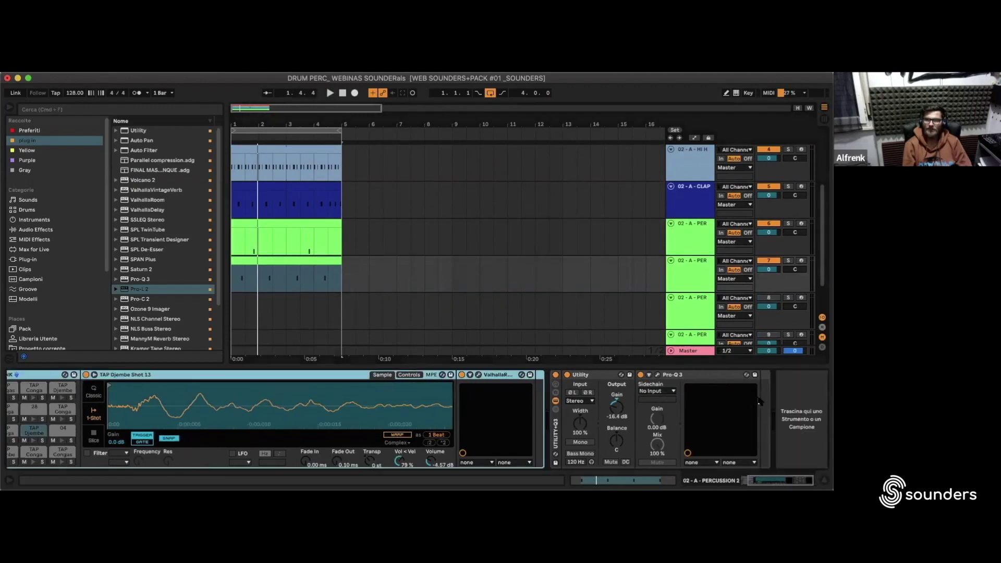